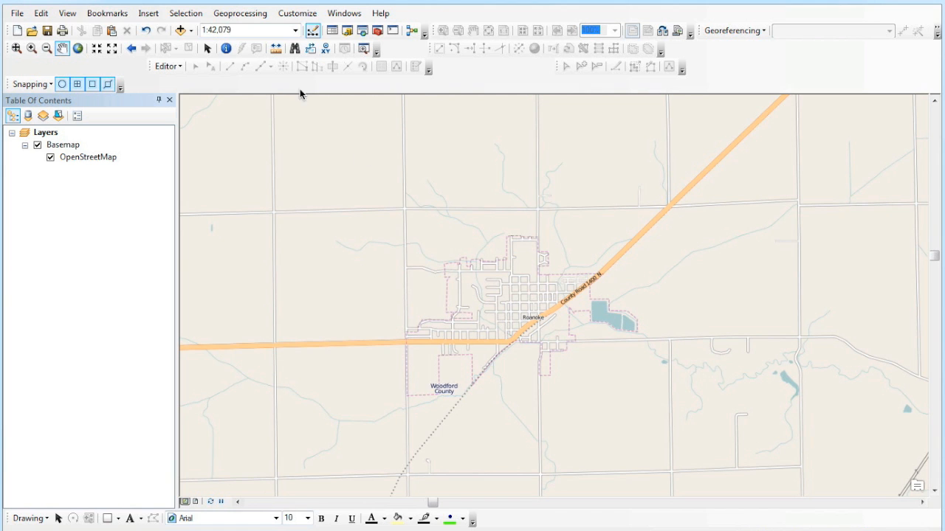
- Add the roanoke_points and Roanoke_polyline shapefiles from the Z:\ Desktop folder to the map
left_click(189, 32)
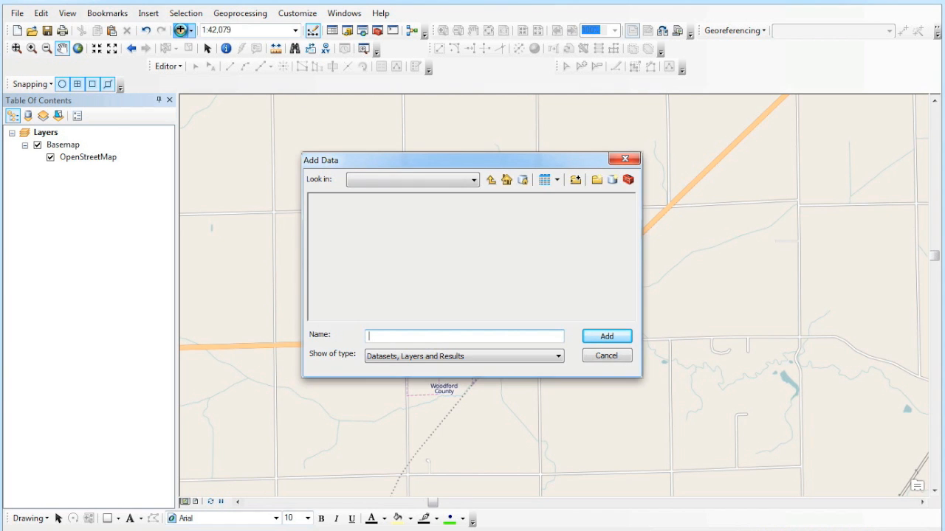
left_click(455, 181)
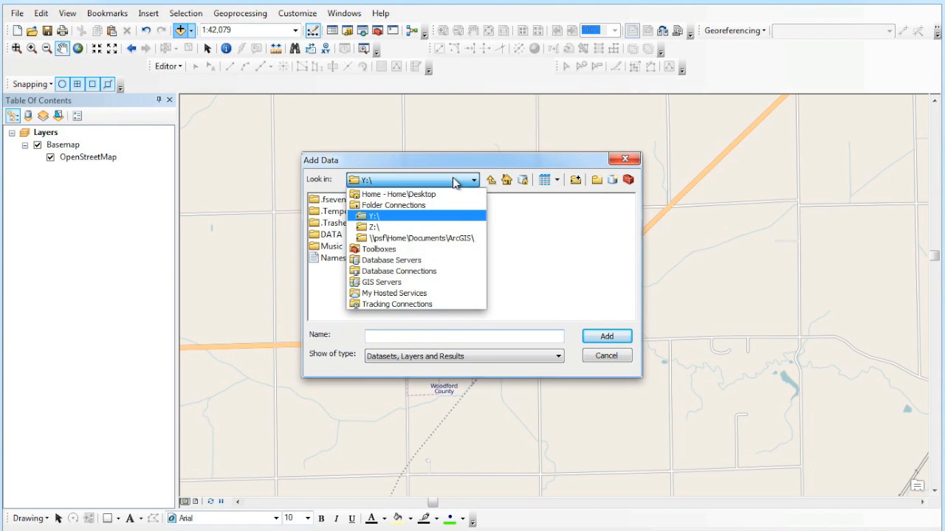
left_click(417, 227)
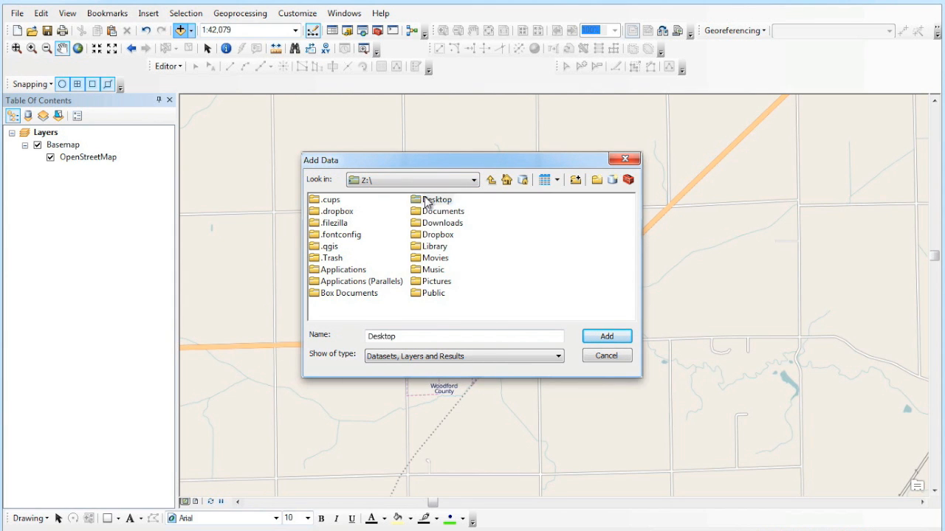
double_click(436, 199)
left_click_drag(385, 269, 360, 236)
left_click(587, 336)
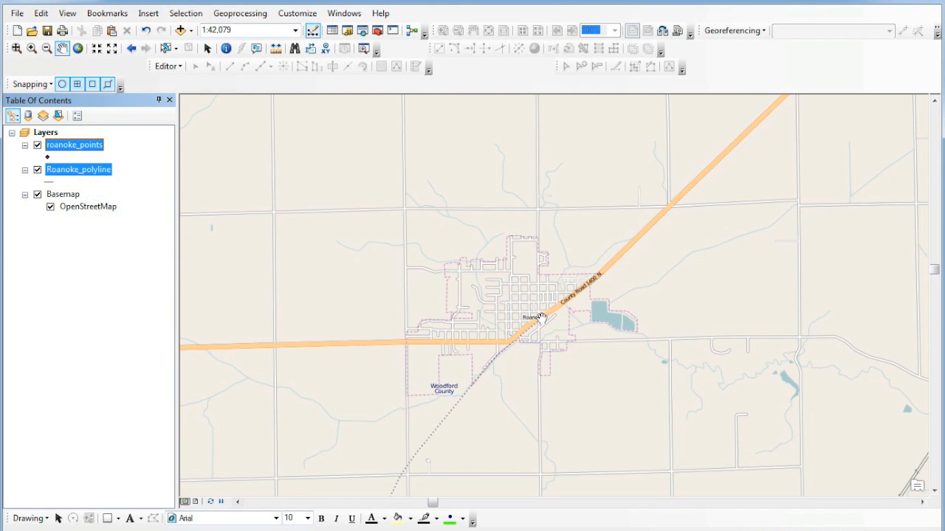
- Check that the Roanoke_polyline attribute table is empty, then select roanoke_points and show the Editor menu
left_click(127, 267)
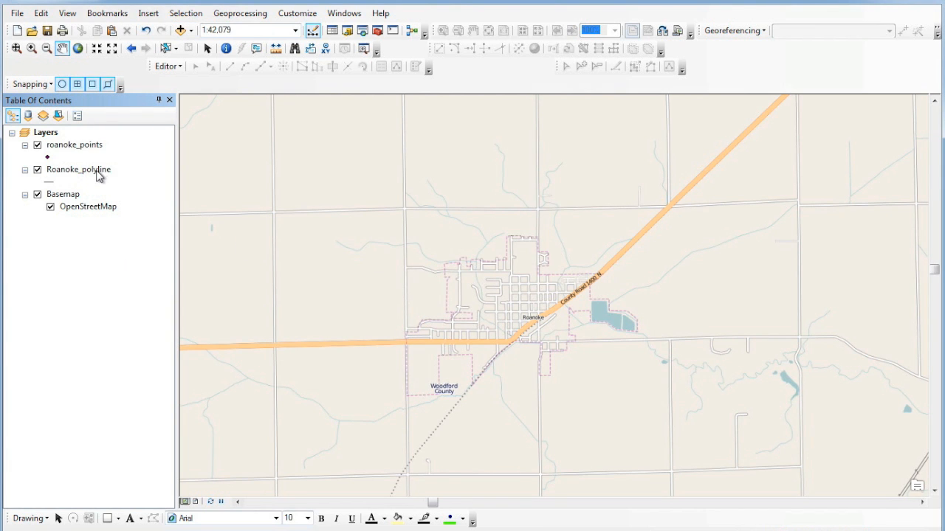
right_click(98, 171)
left_click(139, 211)
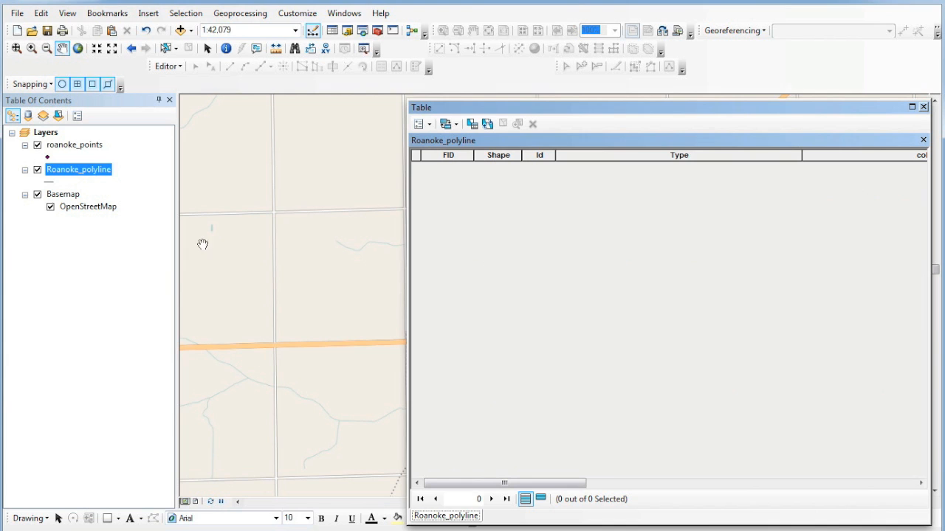
left_click_drag(702, 116, 582, 118)
left_click(801, 108)
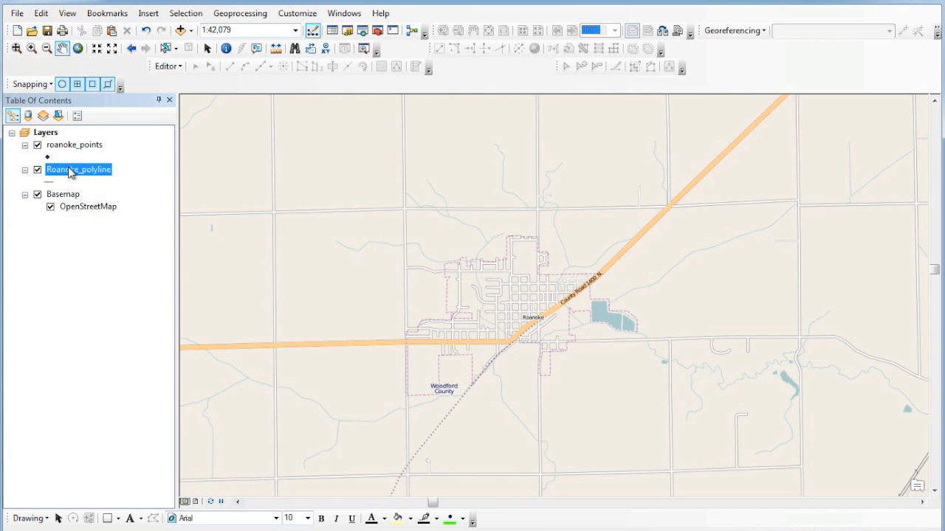
left_click(73, 145)
left_click(158, 68)
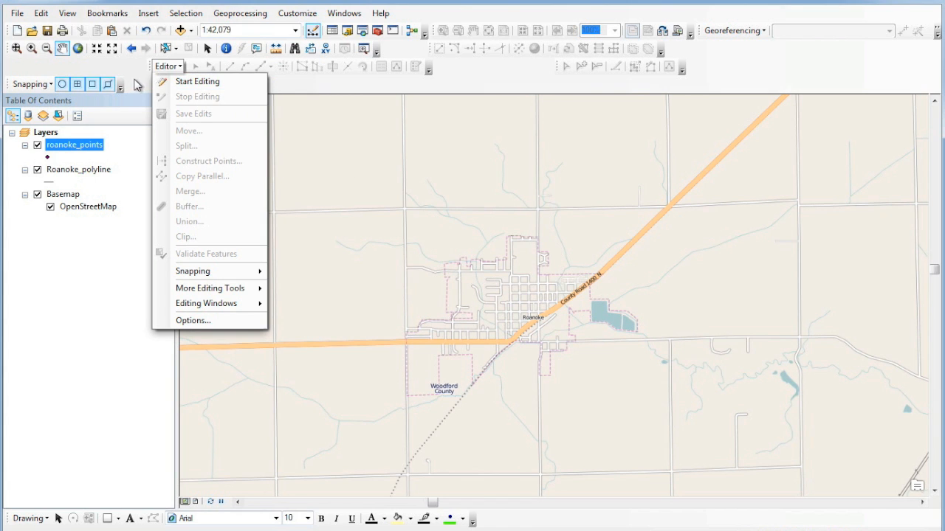
- Start editing roanoke_points and choose its template in the Create Features window
left_click(136, 85)
right_click(83, 149)
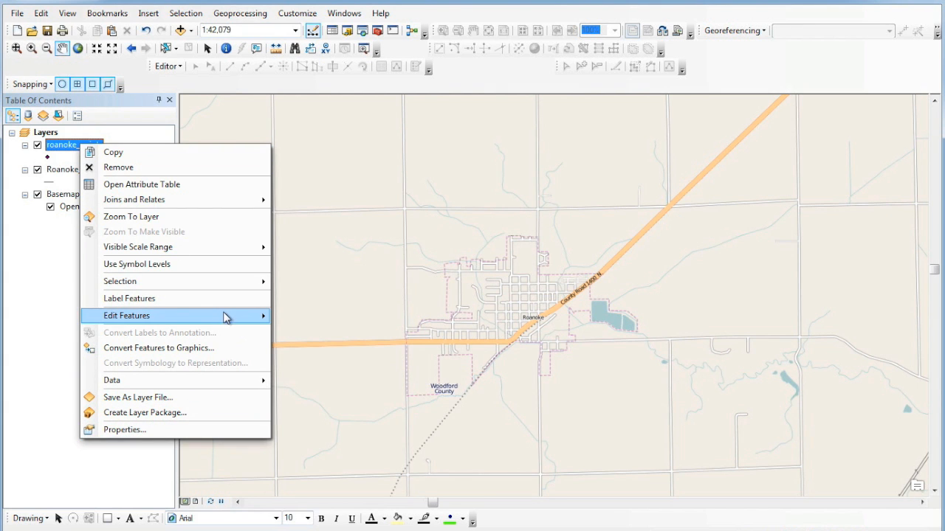
mouse_move(246, 321)
left_click(299, 318)
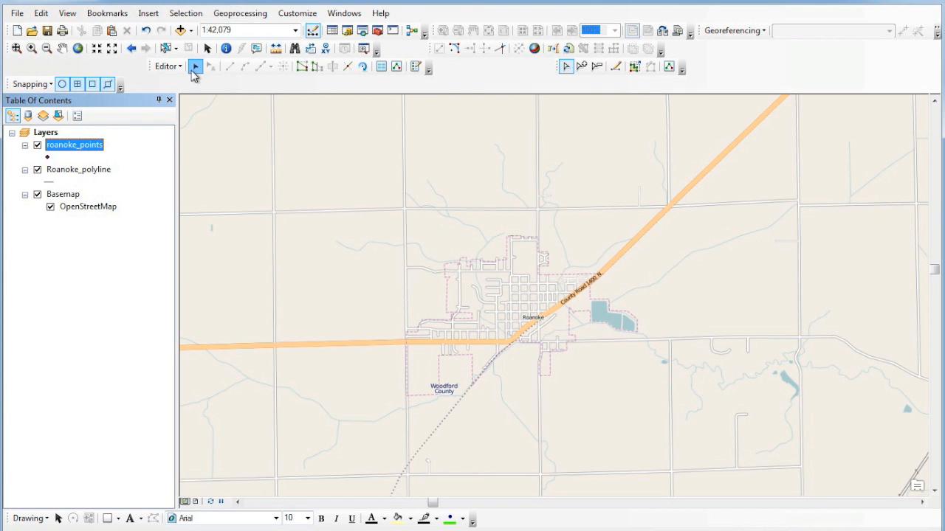
left_click(415, 67)
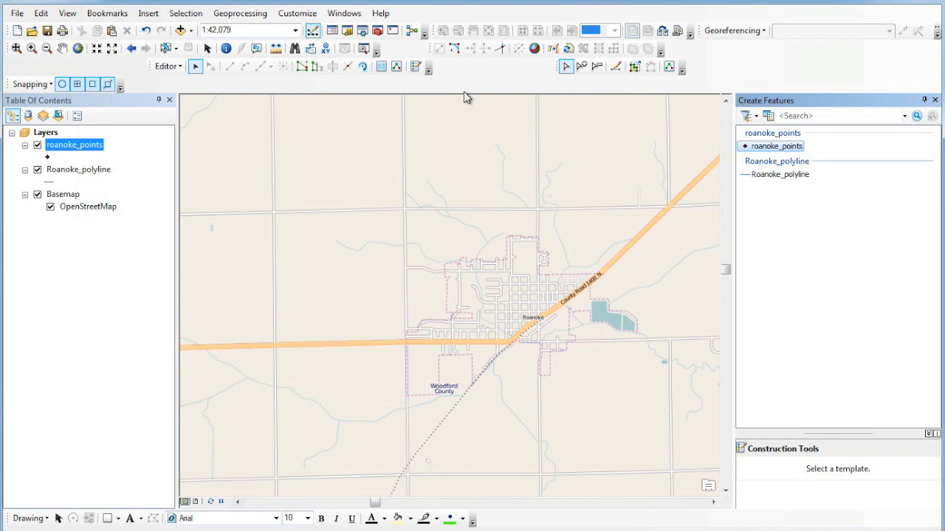
left_click(795, 148)
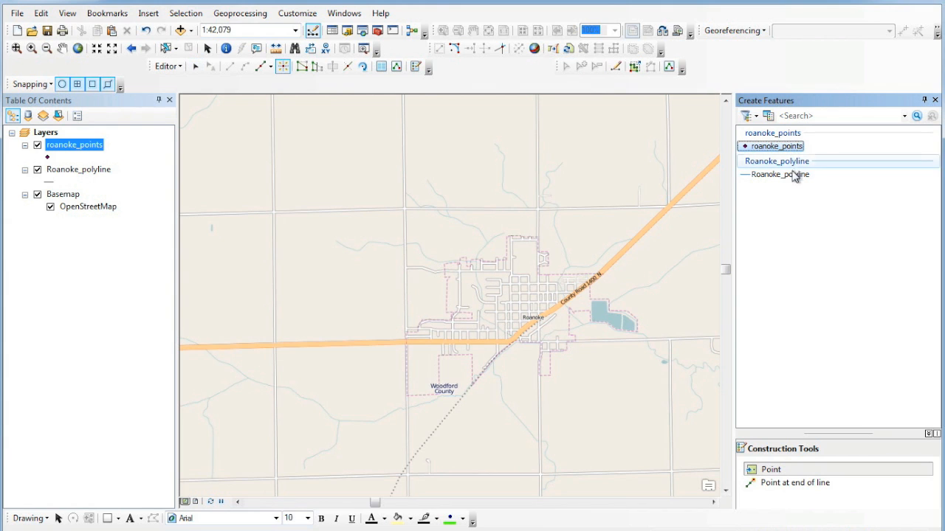
- Place roanoke_points southeast, west, northeast by the highway, and north of Roanoke
left_click(793, 176)
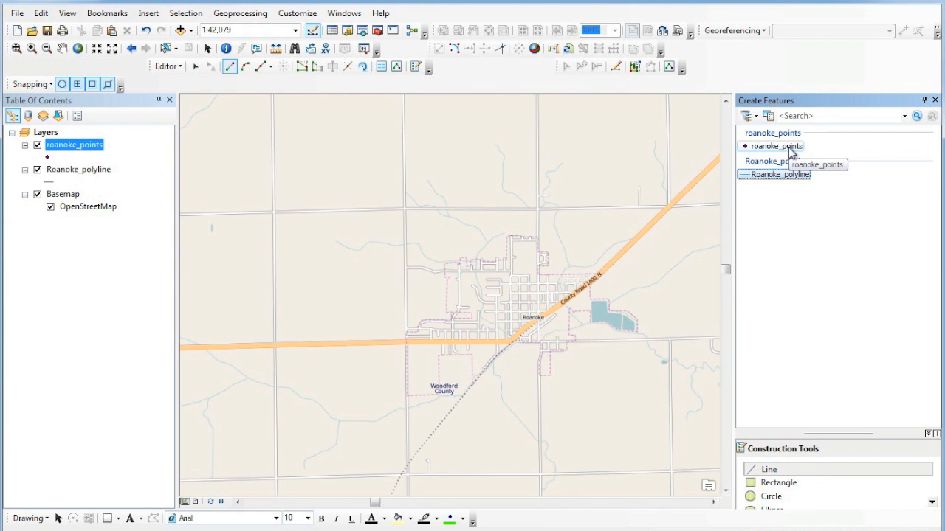
left_click(791, 147)
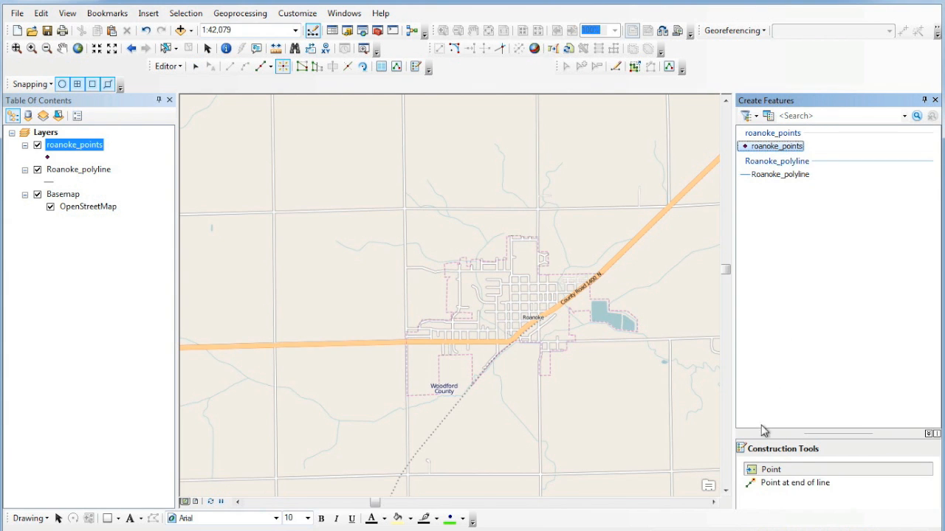
left_click(640, 403)
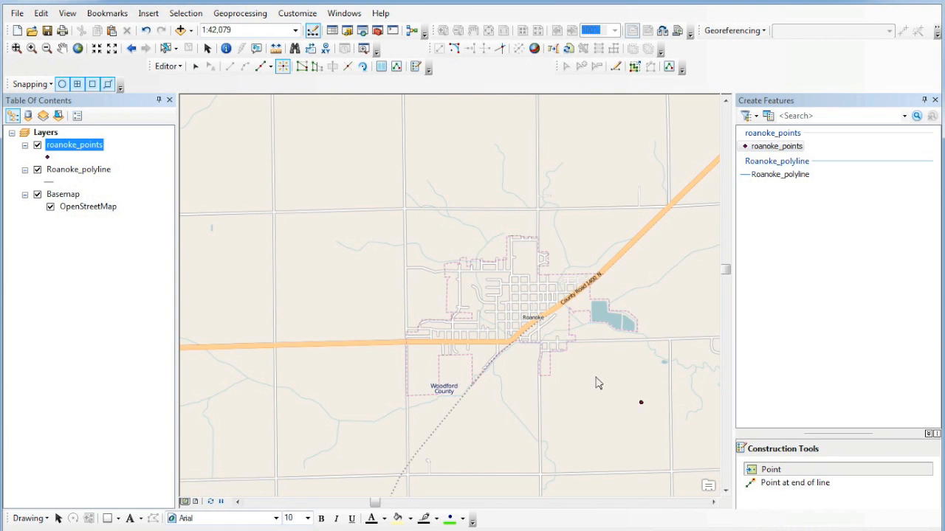
left_click(480, 313)
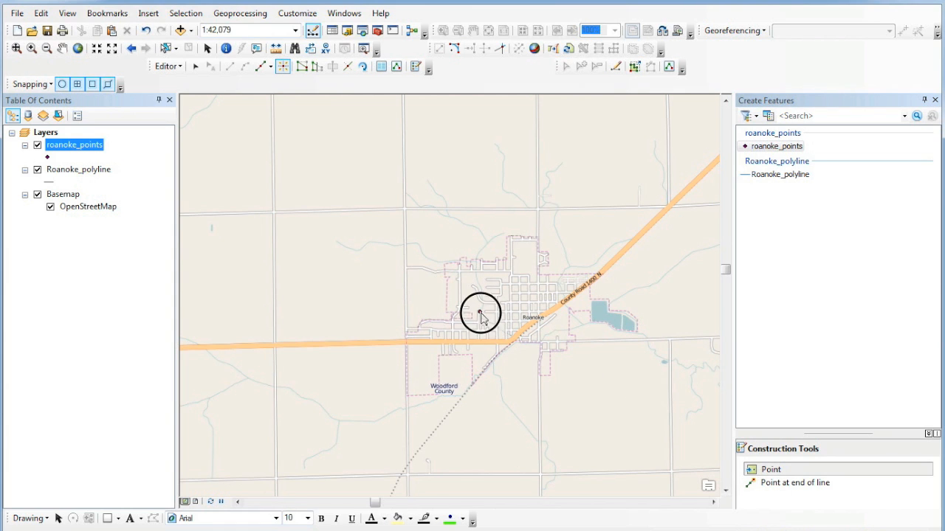
left_click(579, 278)
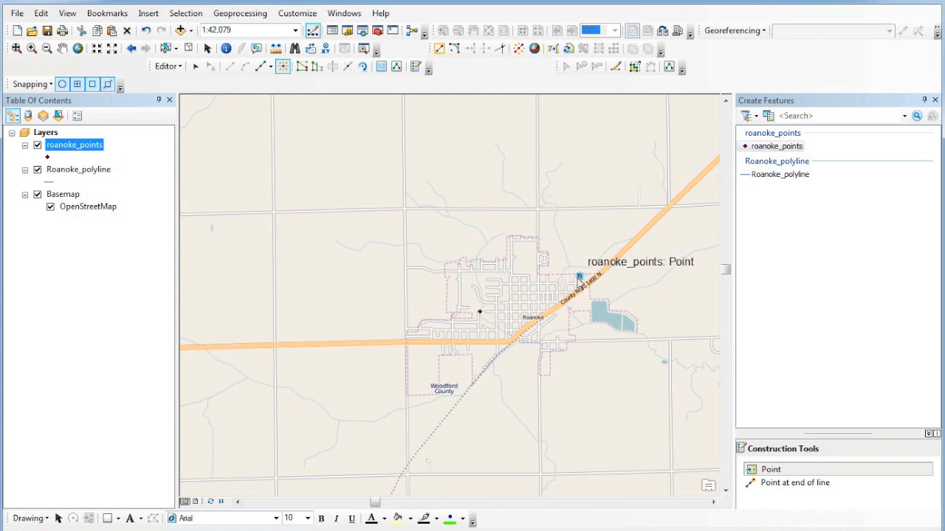
left_click(527, 257)
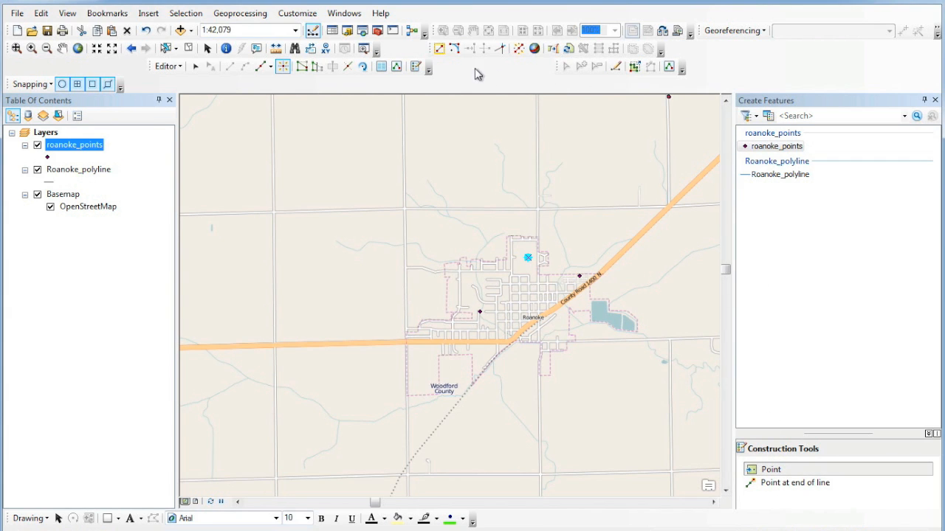
- In Attributes, set type 1 on feature 2 and type 2 on the highway point
left_click(396, 66)
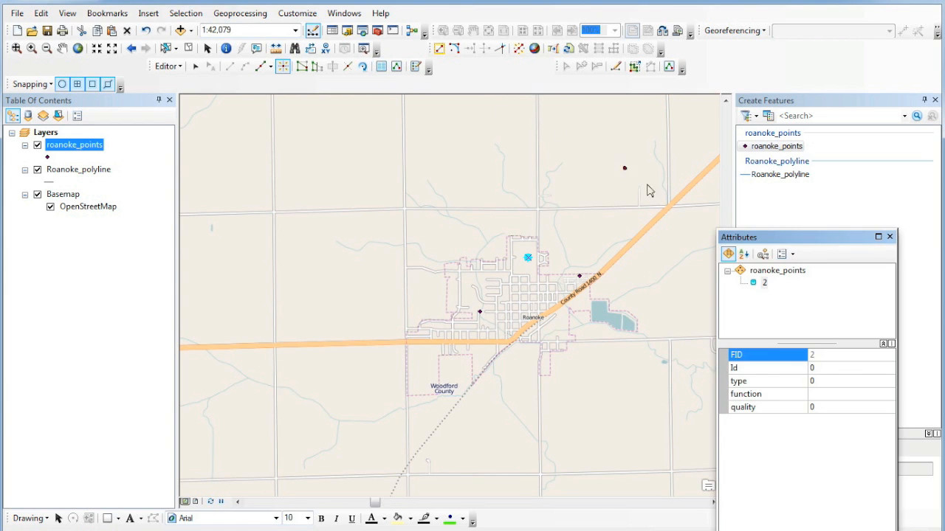
left_click(818, 377)
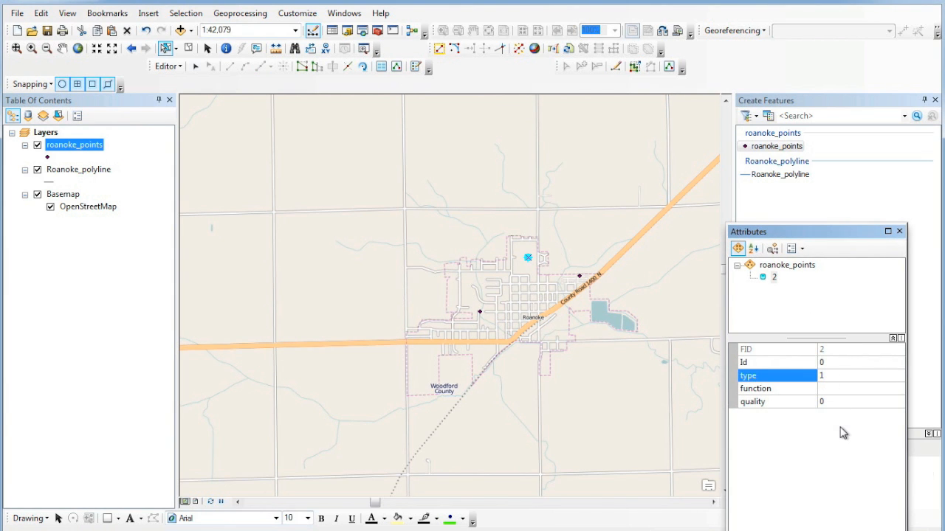
type("1")
key("Return")
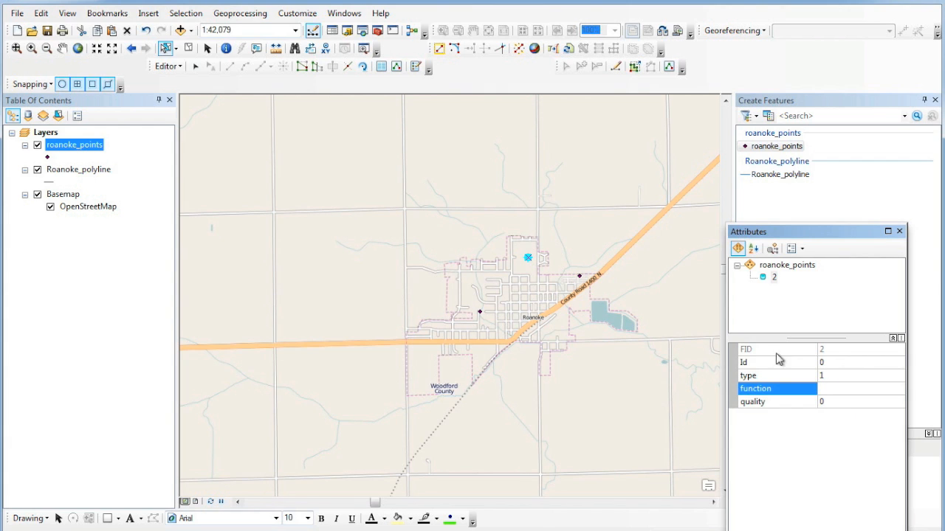
left_click(580, 278)
left_click(814, 376)
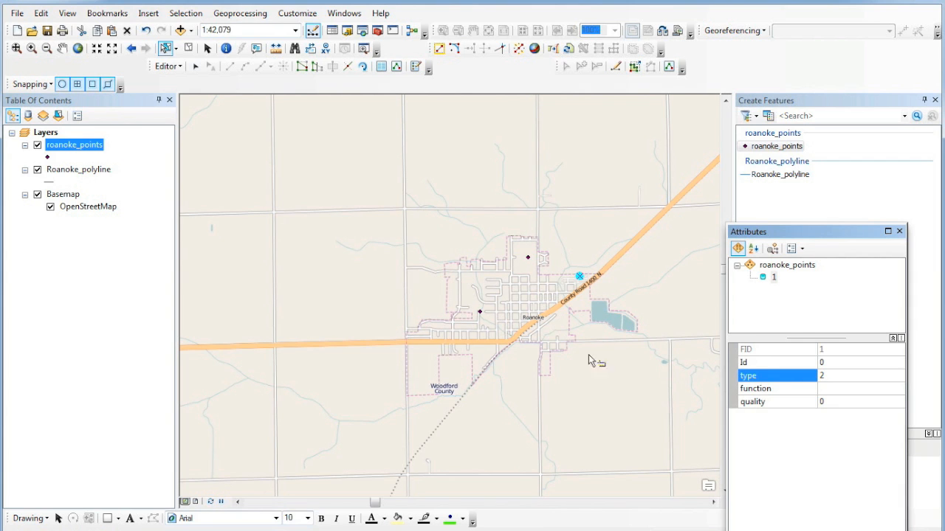
type("2")
left_click(527, 316)
- Set the western Roanoke point's type to 3, then close Attributes and clear the selection
left_click(481, 313)
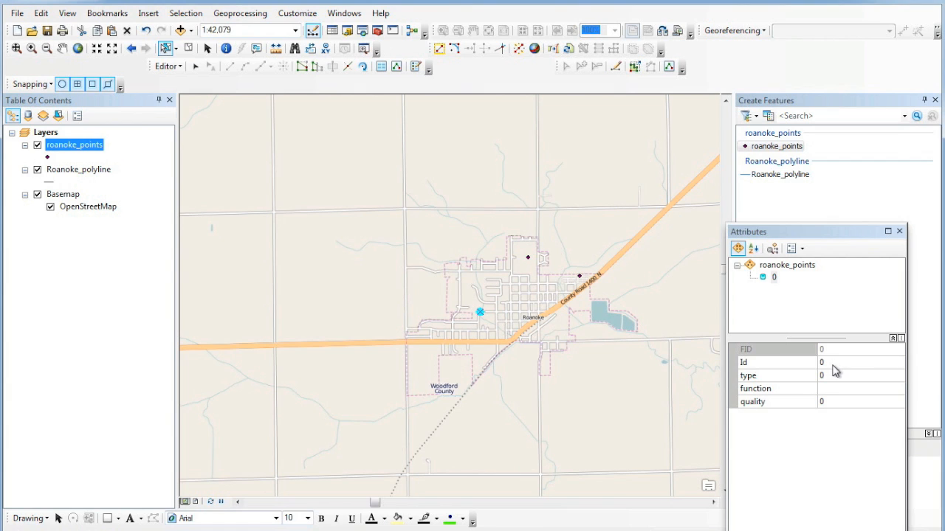
left_click(812, 362)
left_click(807, 378)
type("3")
key("Return")
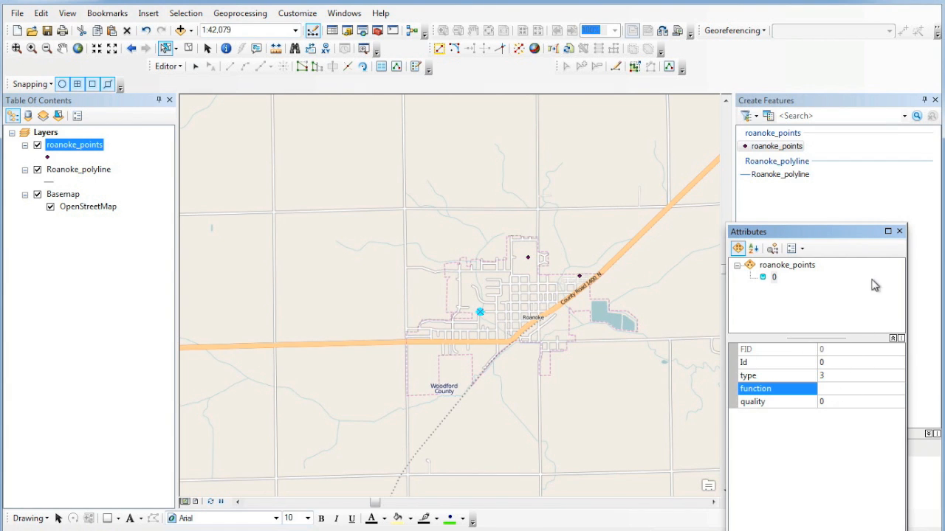
left_click(899, 231)
left_click(515, 293)
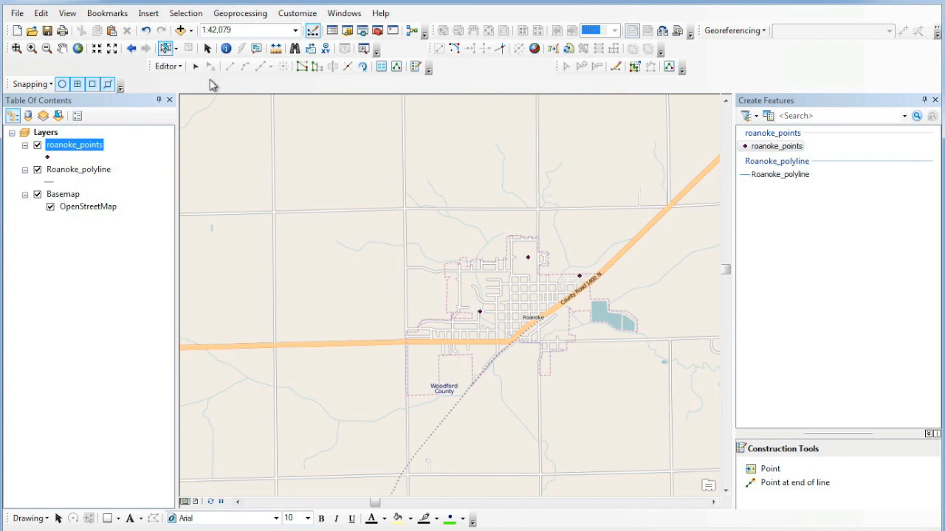
- Save the point edits and stop the edit session
left_click(168, 66)
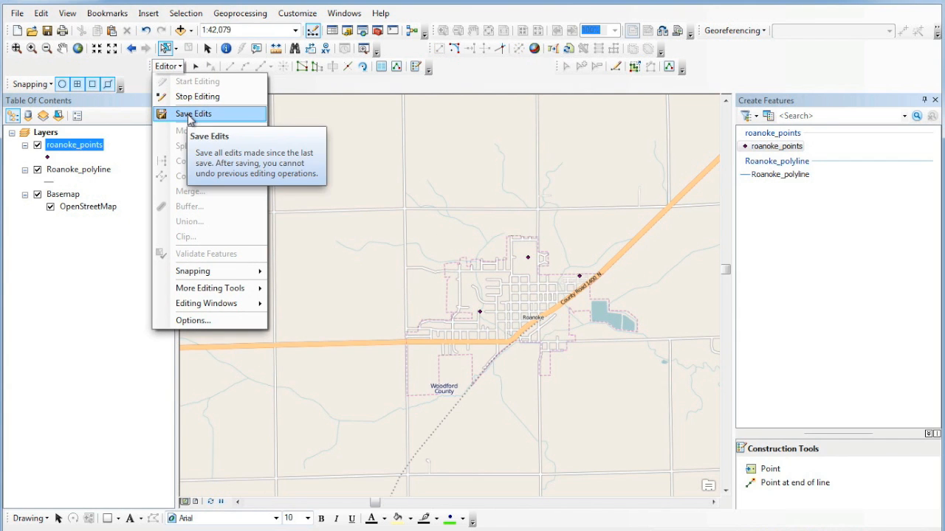
left_click(192, 116)
left_click(177, 67)
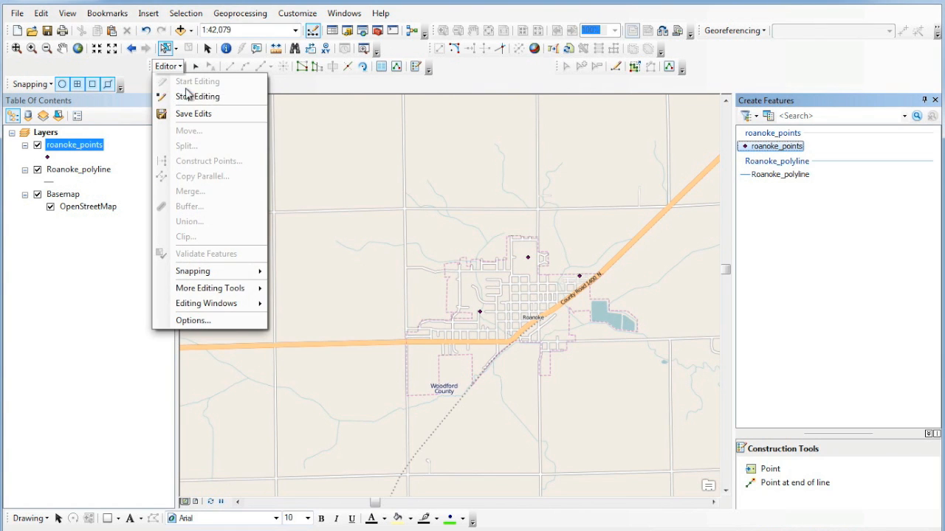
left_click(188, 95)
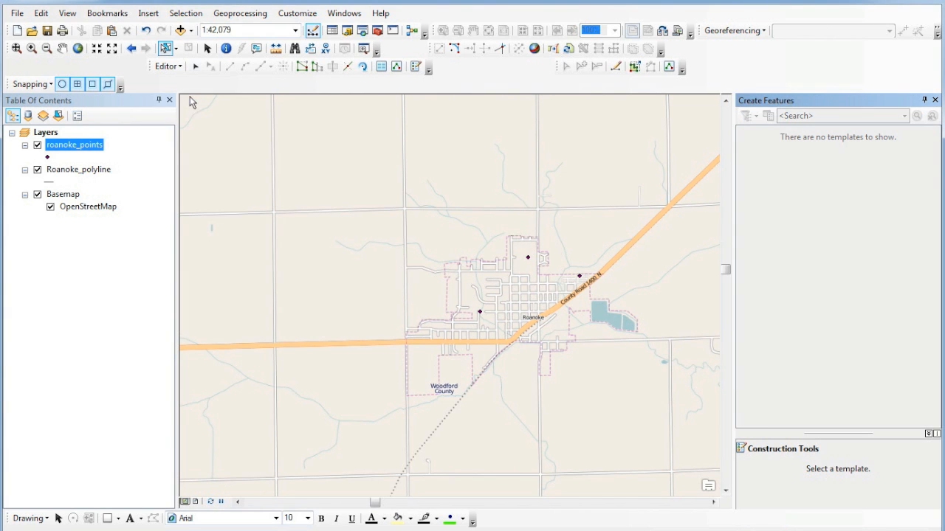
- Verify in the roanoke_points attribute table that FIDs 0–2 have types 1, 2, 3
right_click(87, 142)
left_click(135, 184)
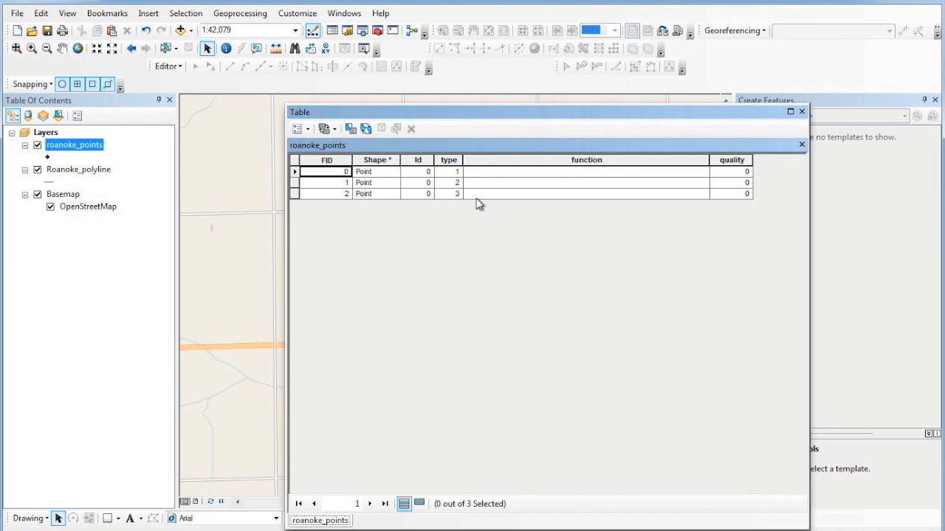
left_click(802, 113)
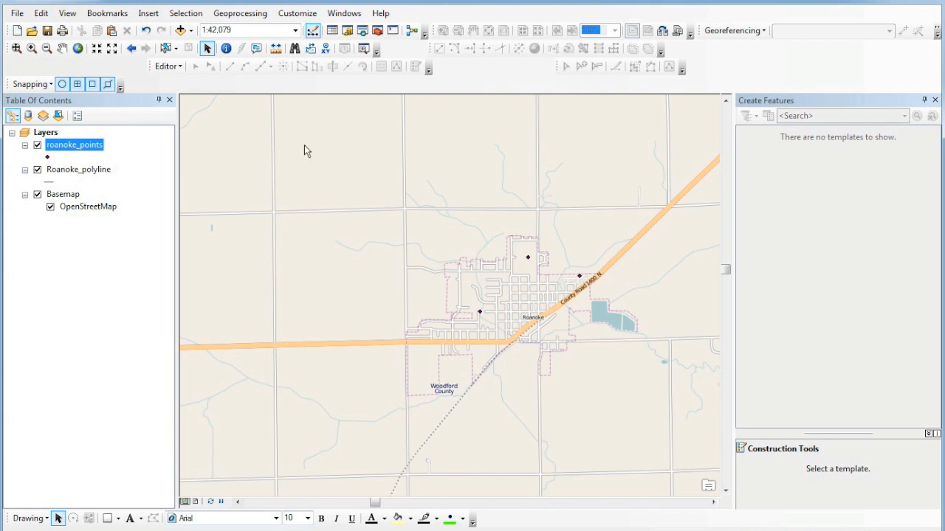
left_click(148, 168)
right_click(86, 147)
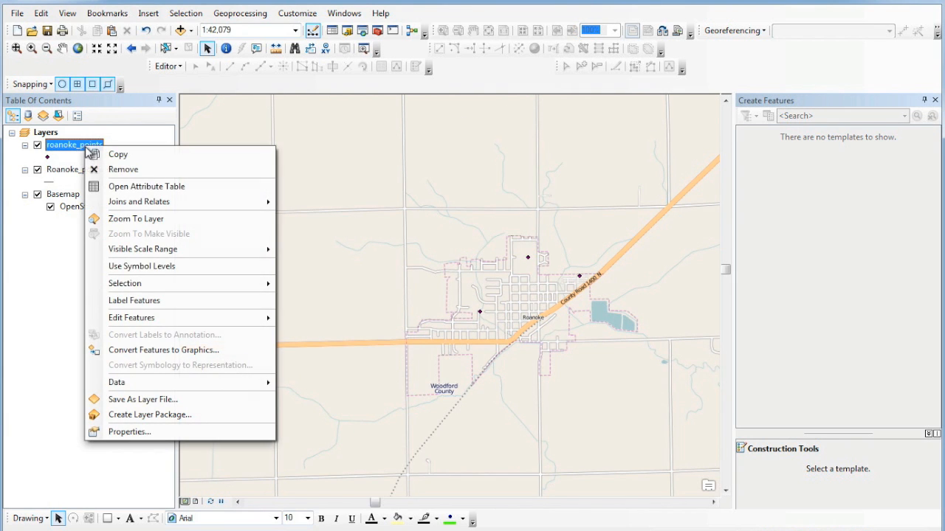
- Symbolize roanoke_points by unique values of the type field, adding values 1, 2 and 3
left_click(157, 436)
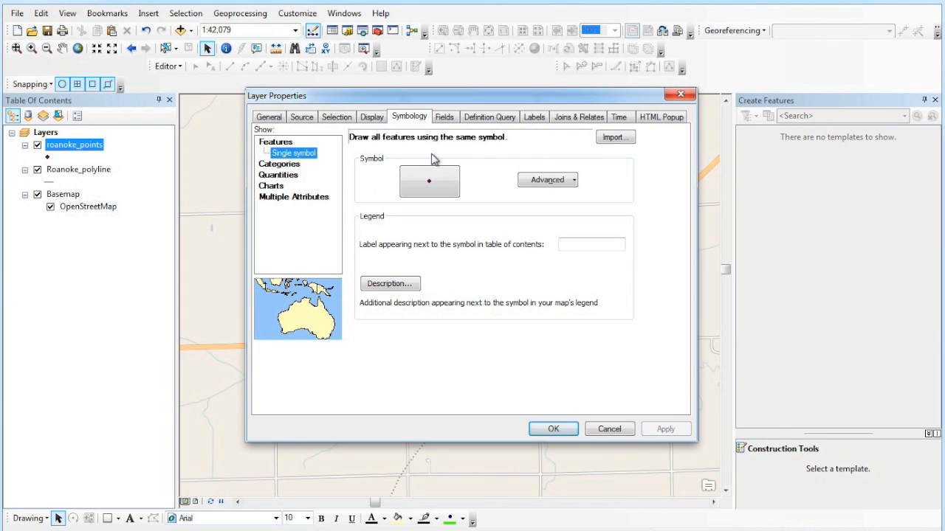
left_click(288, 166)
left_click(384, 168)
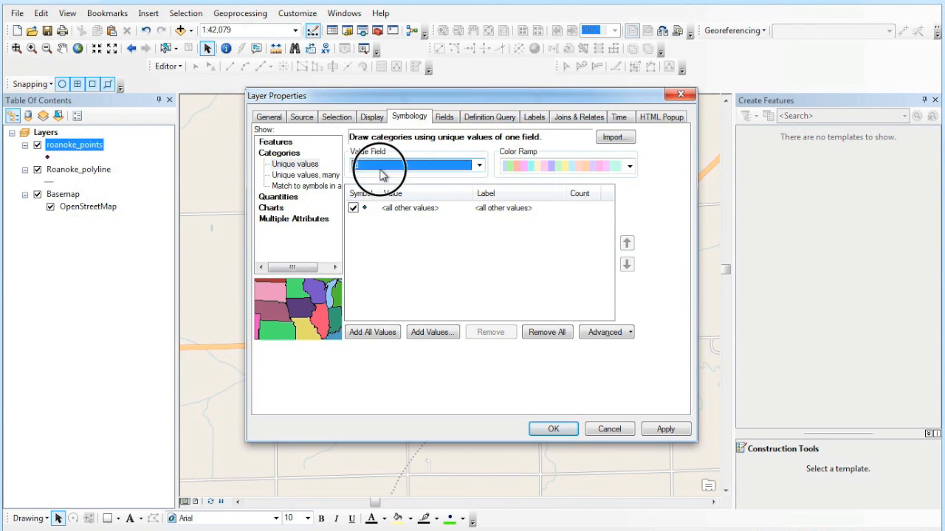
left_click(399, 191)
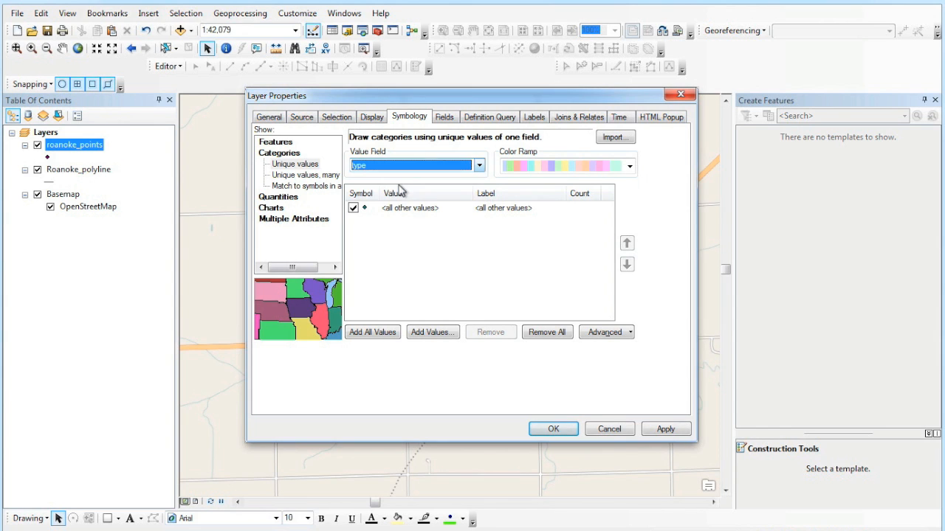
left_click(382, 336)
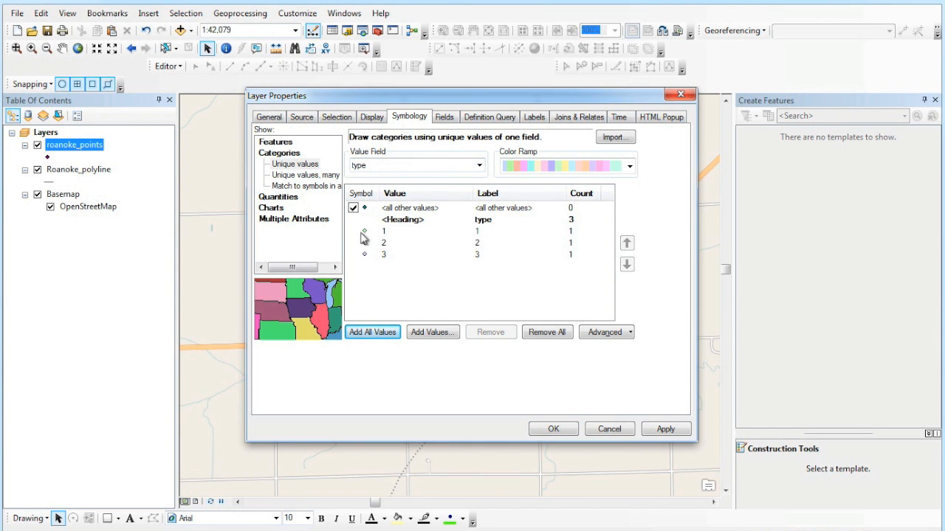
left_click(438, 100)
left_click_drag(438, 101, 678, 108)
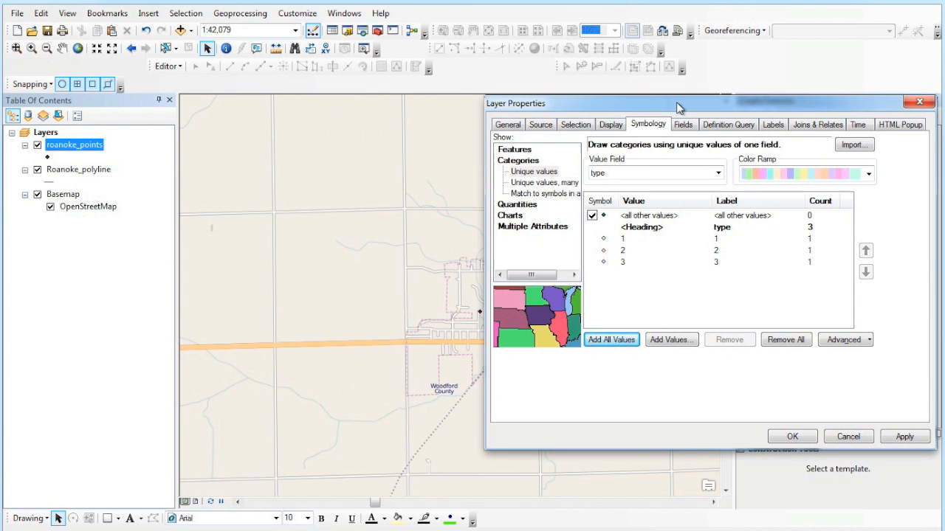
left_click(604, 242)
- Give type 1 the red schoolhouse symbol found by searching 'school'
double_click(604, 242)
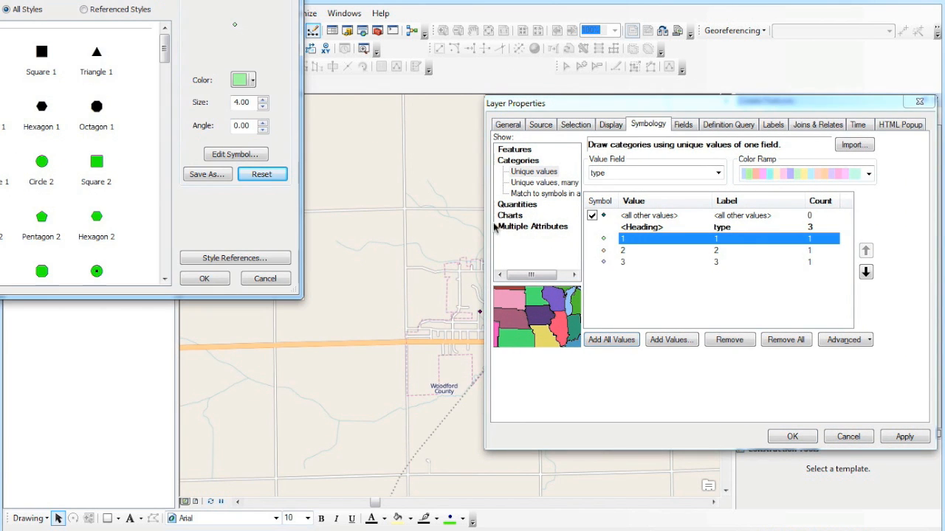
left_click_drag(164, 0, 296, 78)
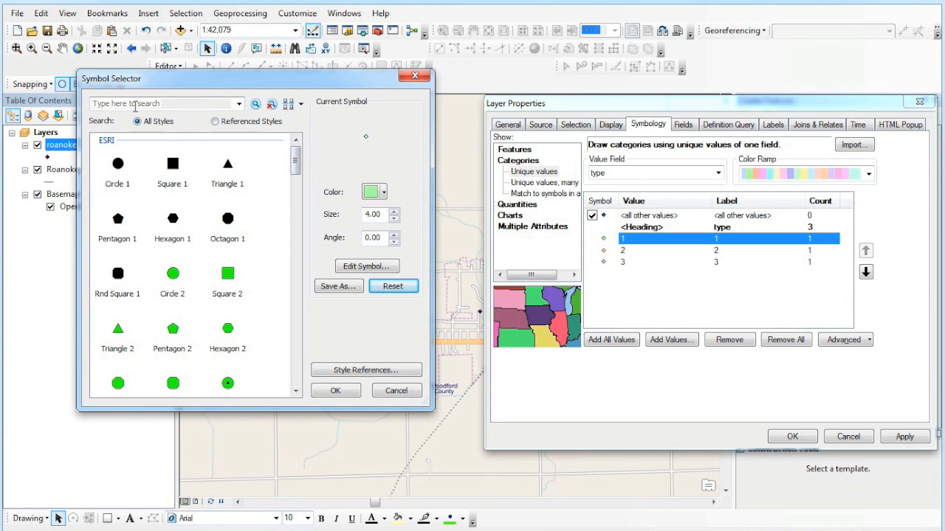
left_click(137, 106)
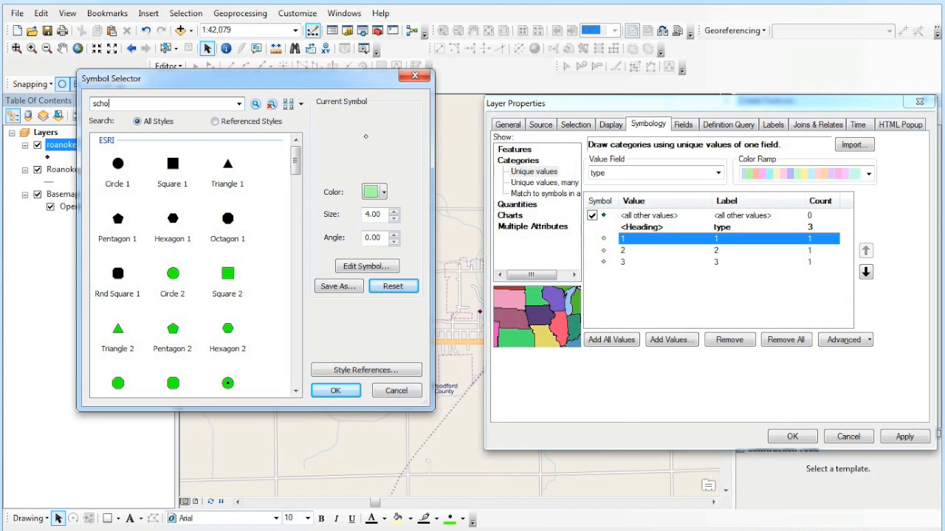
type("school")
key("Return")
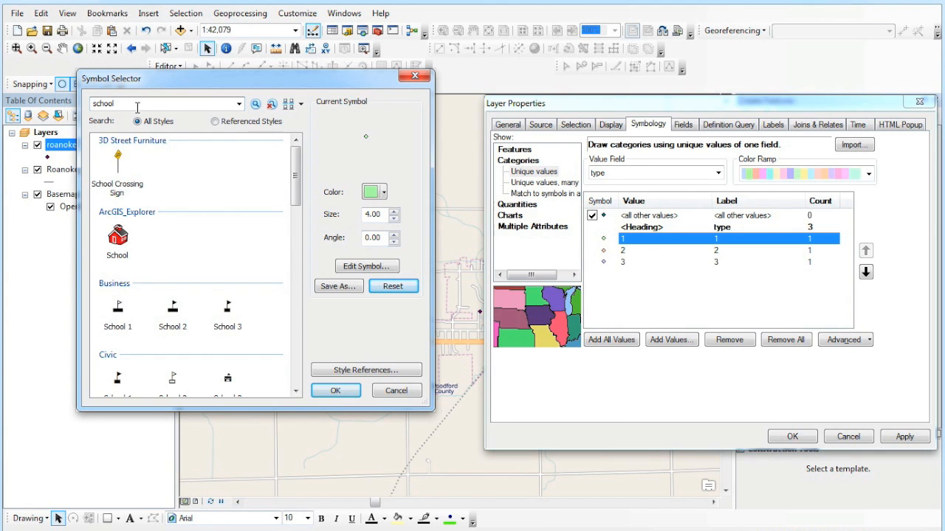
left_click(118, 237)
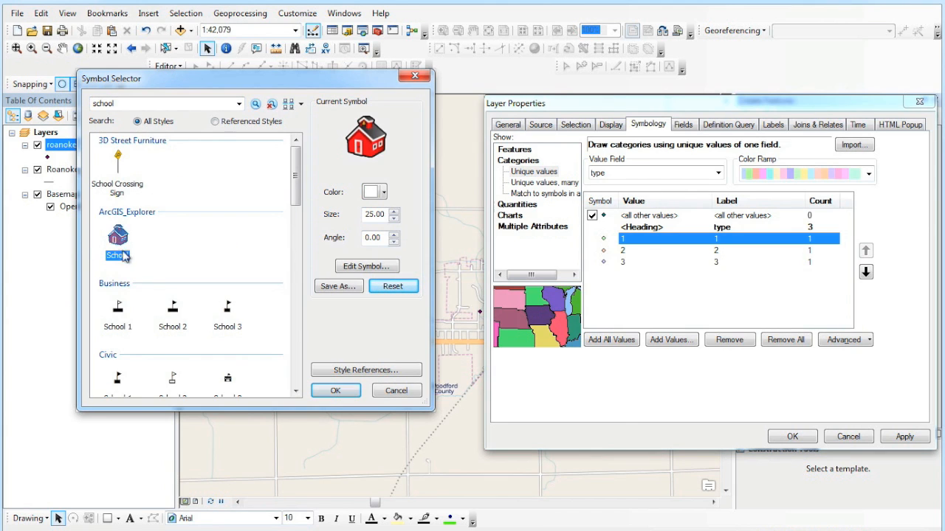
left_click(332, 393)
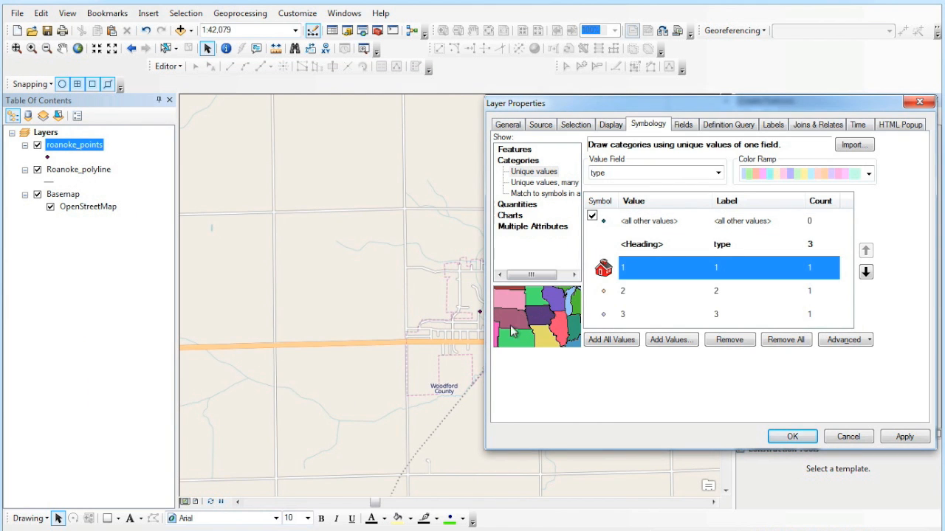
- Give type 2 the swimmer symbol from a swimming search
double_click(604, 295)
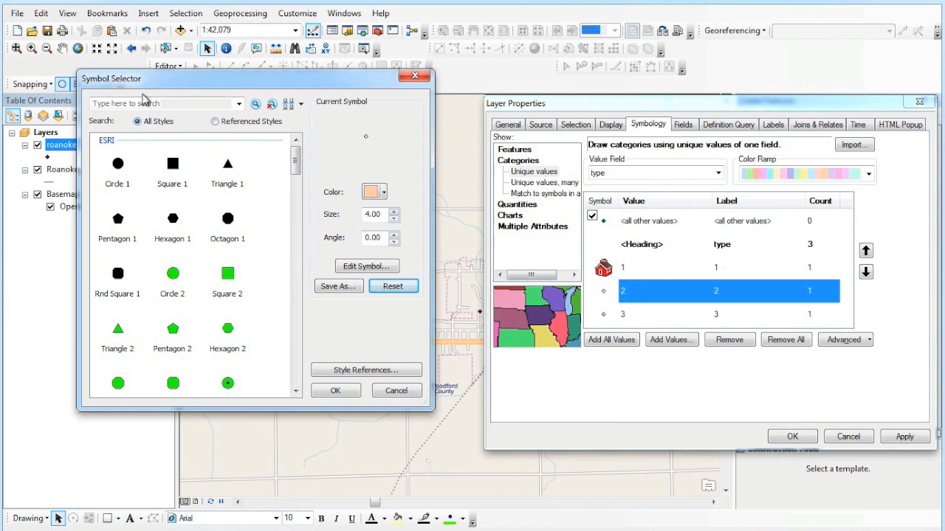
left_click(139, 103)
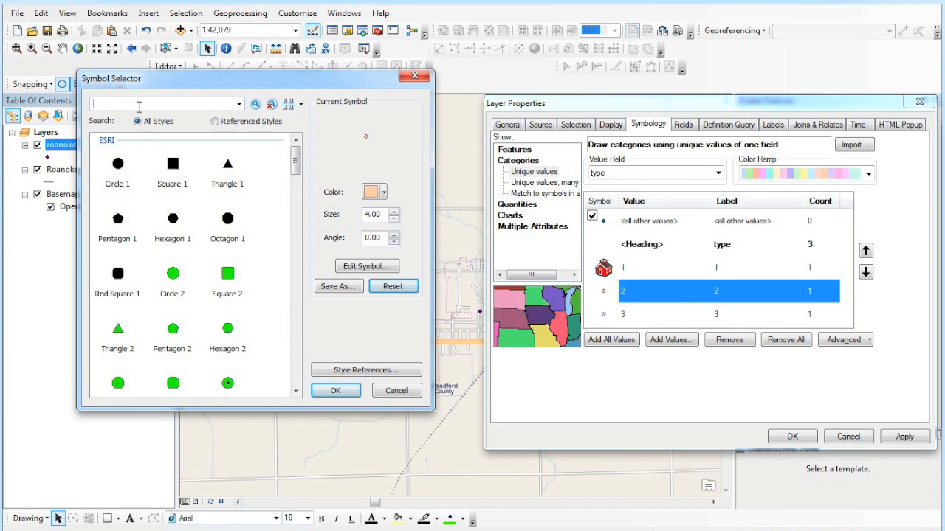
key("Return")
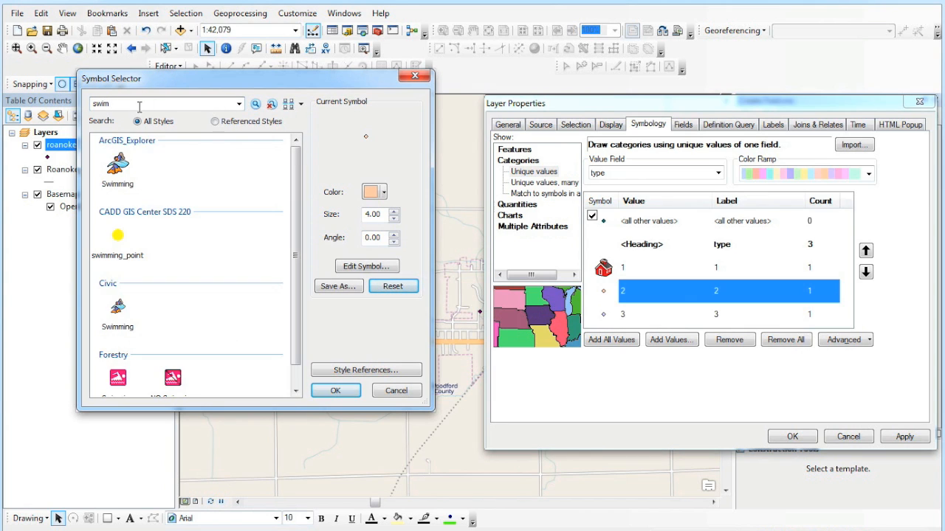
left_click(120, 167)
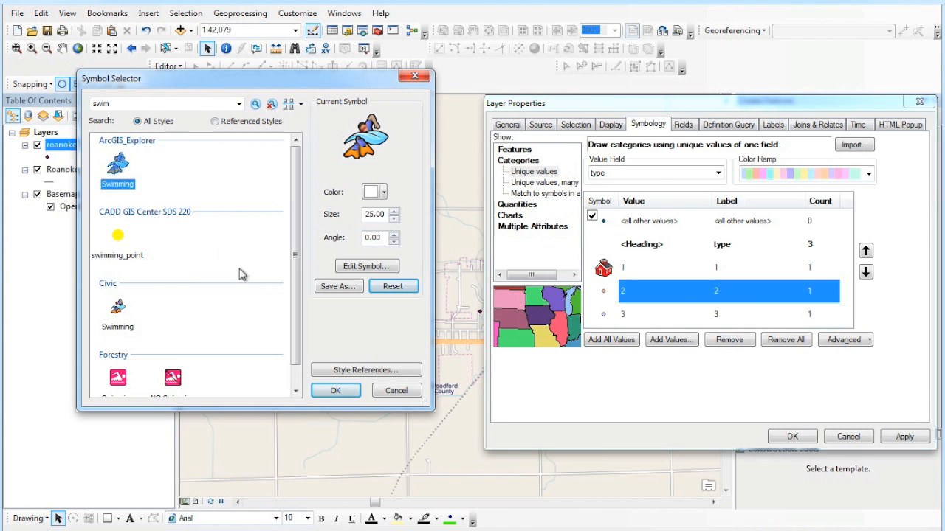
left_click(352, 392)
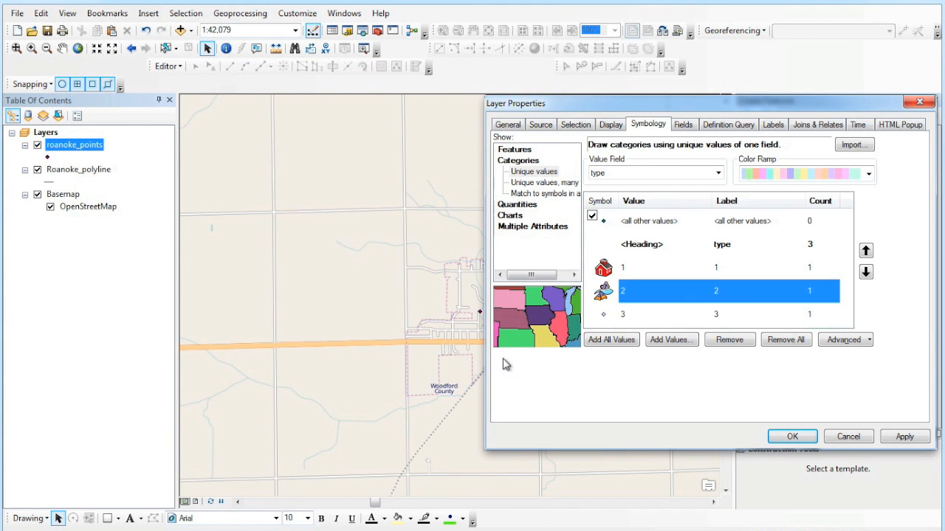
- Give type 3 the Park symbol, then apply the symbology and close the properties
double_click(603, 314)
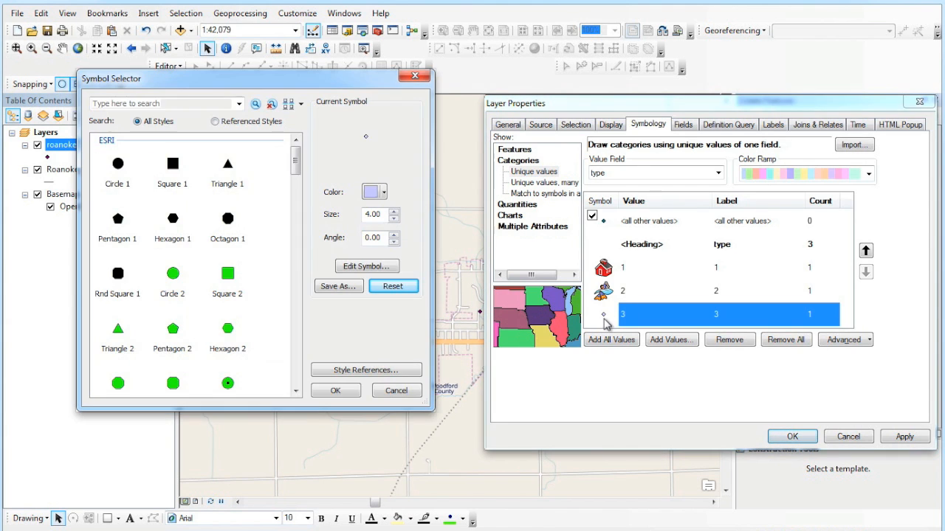
left_click(188, 103)
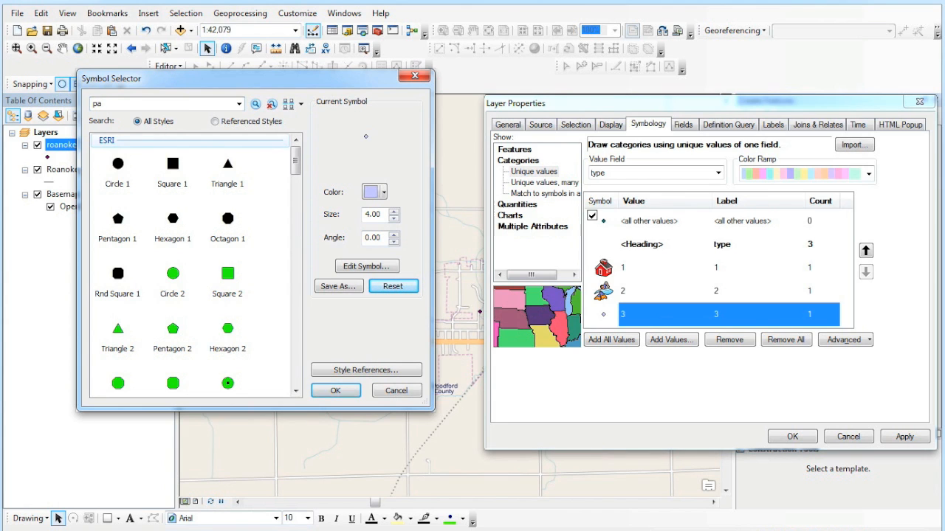
type("park")
key("Return")
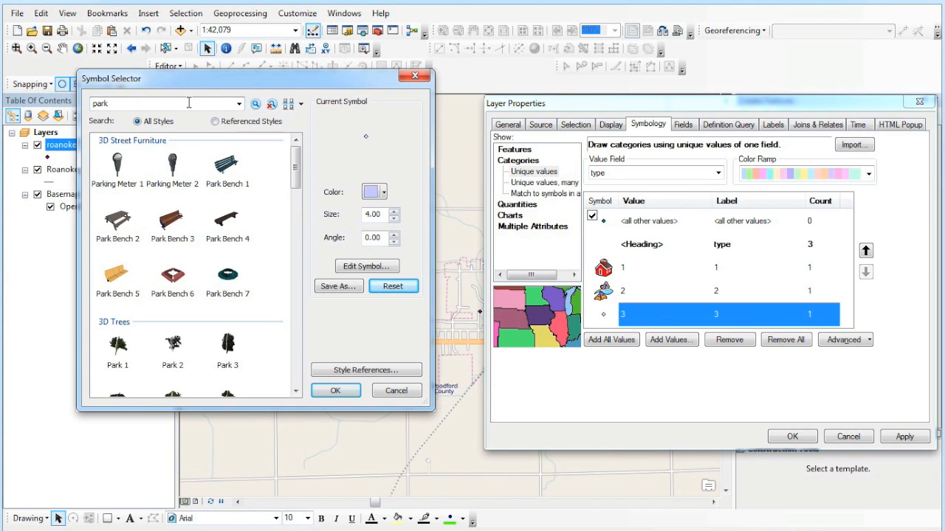
left_click_drag(296, 171, 295, 212)
left_click(175, 277)
left_click(334, 390)
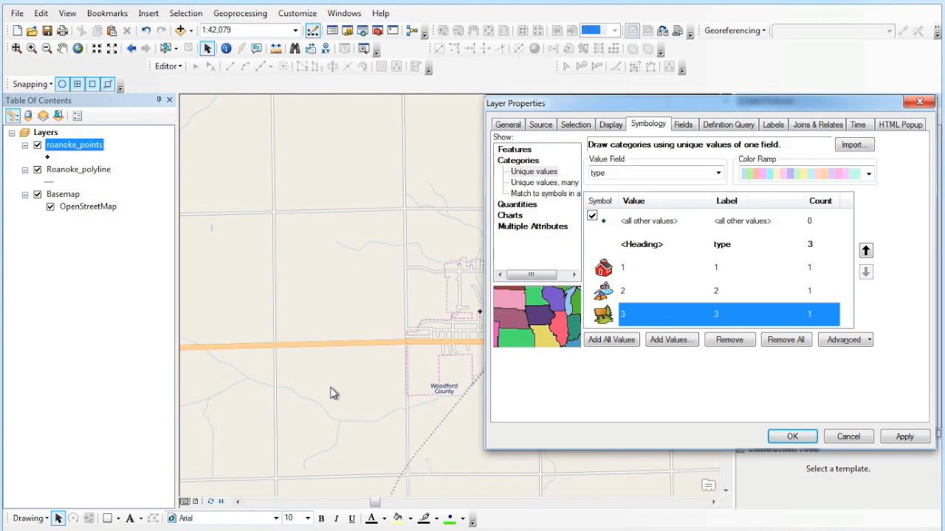
left_click(915, 437)
left_click(792, 437)
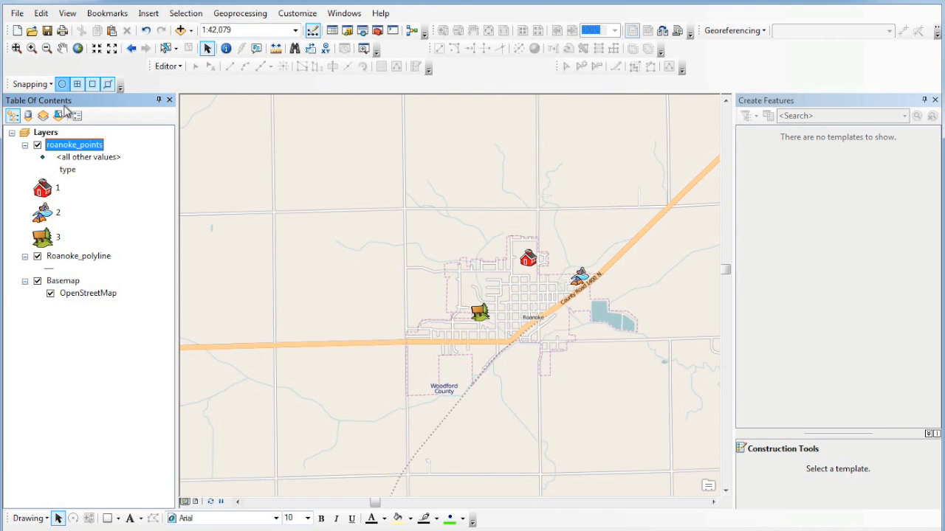
- Start a new edit session on roanoke_points and select its point template
right_click(65, 150)
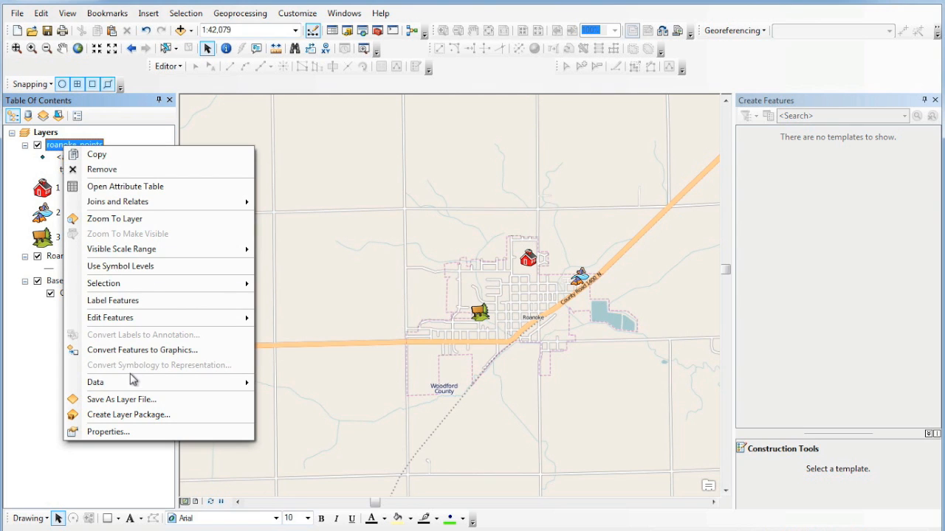
mouse_move(217, 325)
left_click(282, 325)
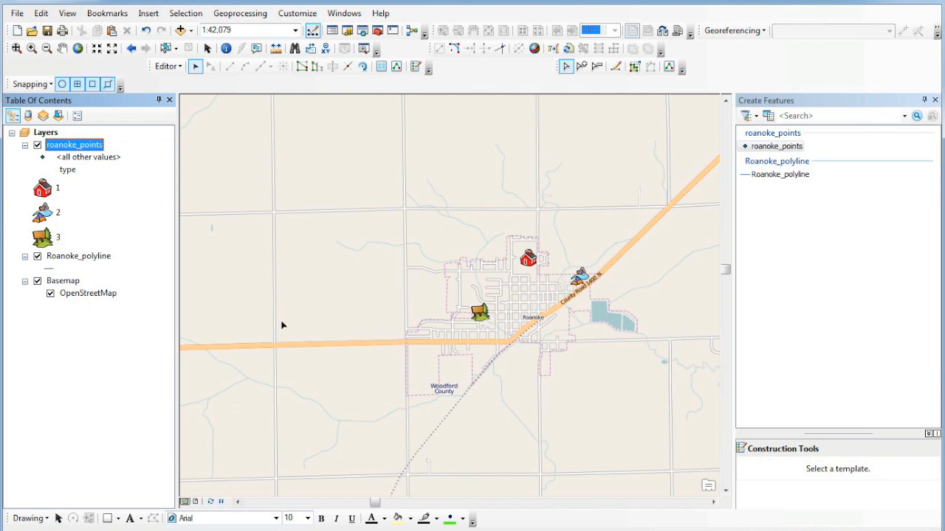
left_click(792, 149)
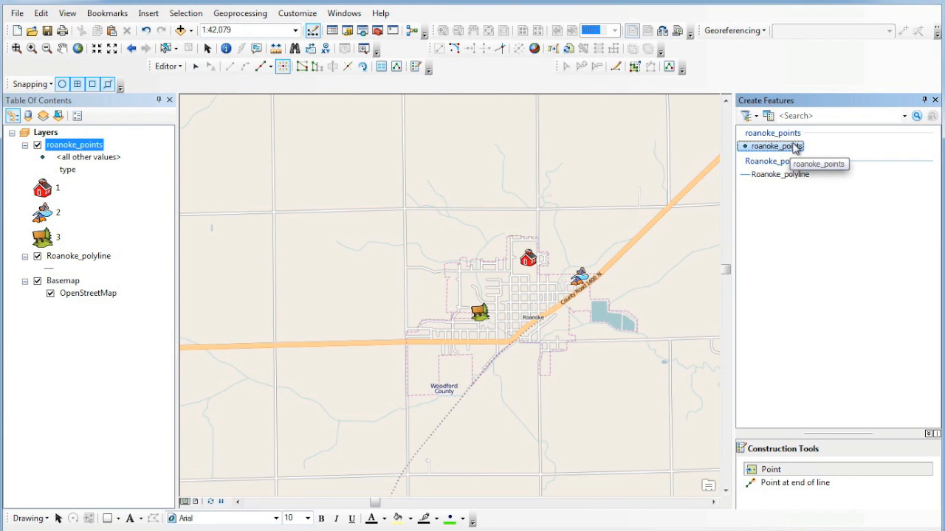
- Create roanoke_points feature templates for types 1, 2 and 3, then close the organizer
left_click(768, 116)
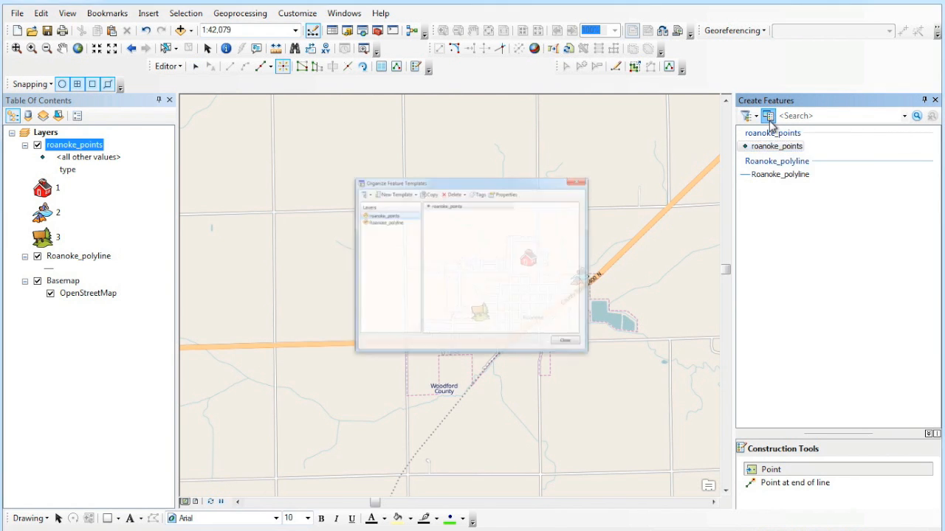
left_click(421, 168)
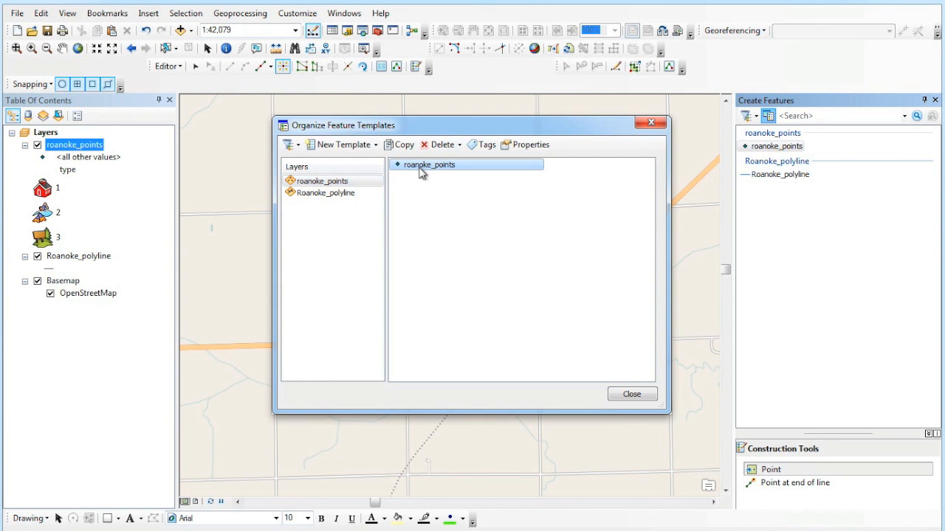
left_click(365, 183)
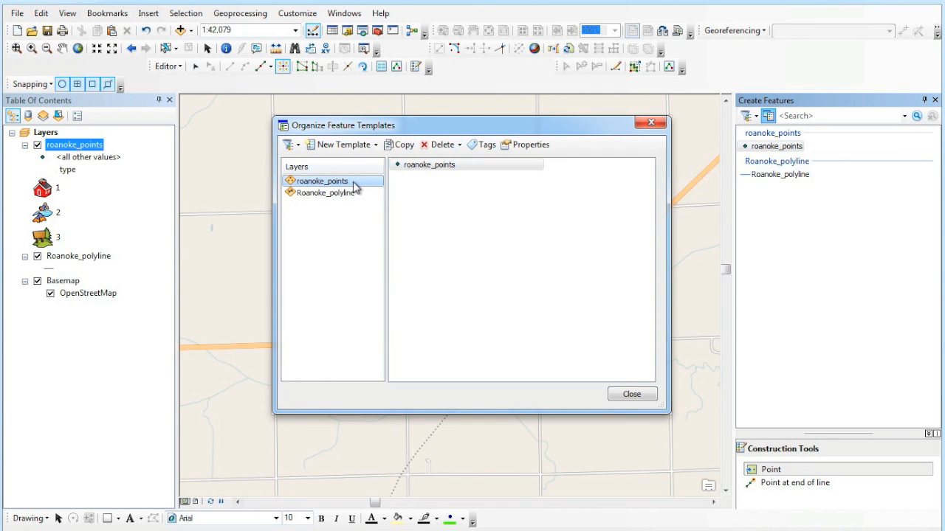
left_click(371, 147)
left_click(364, 184)
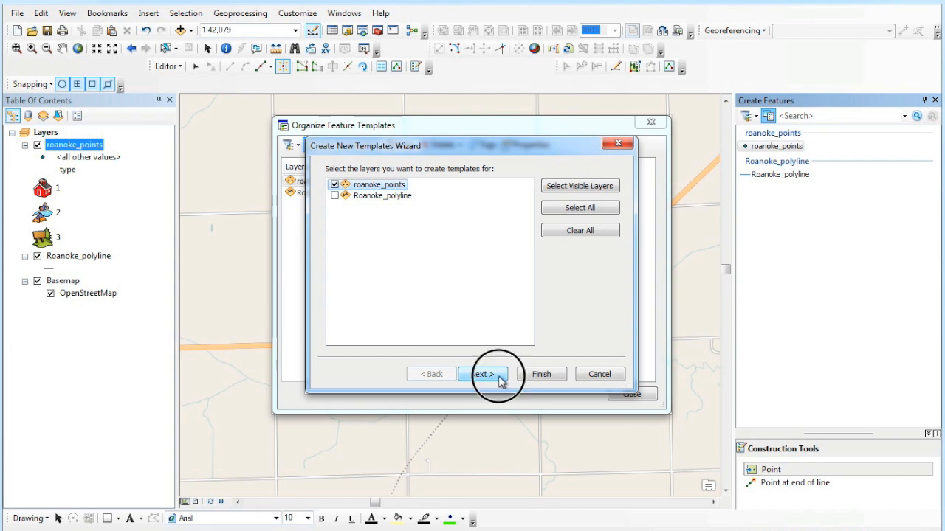
left_click(499, 377)
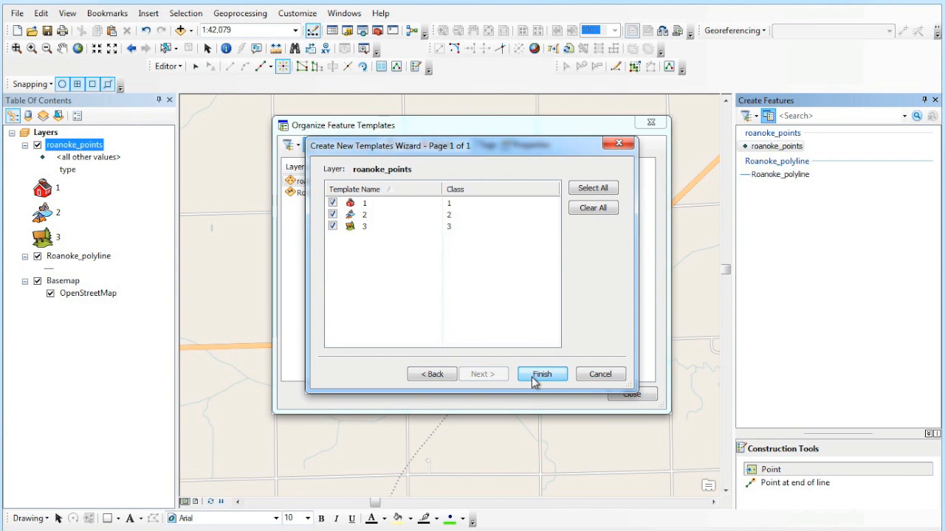
left_click(535, 378)
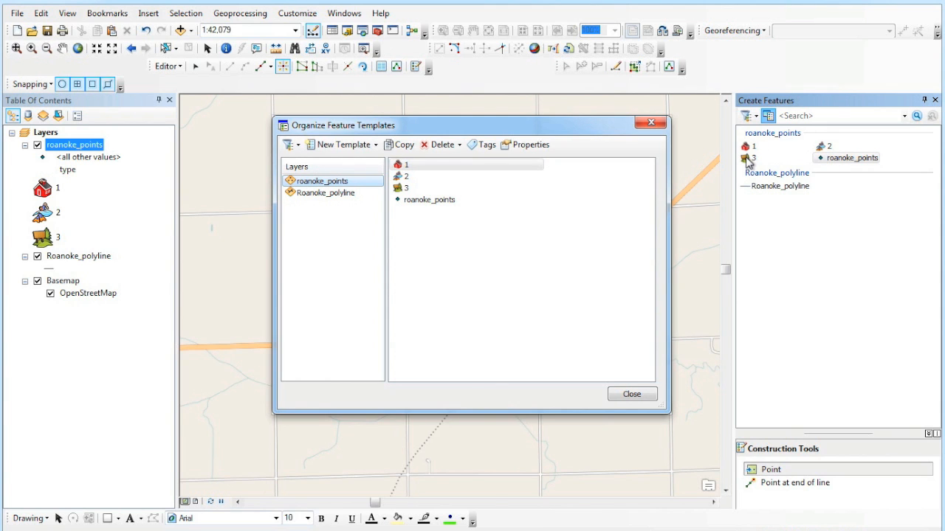
left_click(632, 394)
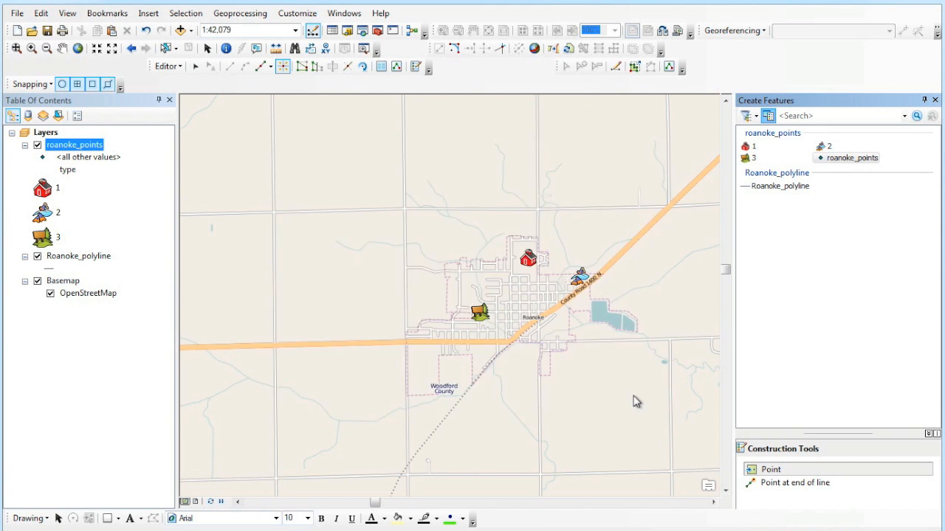
- Place a type 3, a type 2 and a type 1 point around Roanoke using their templates
left_click(747, 160)
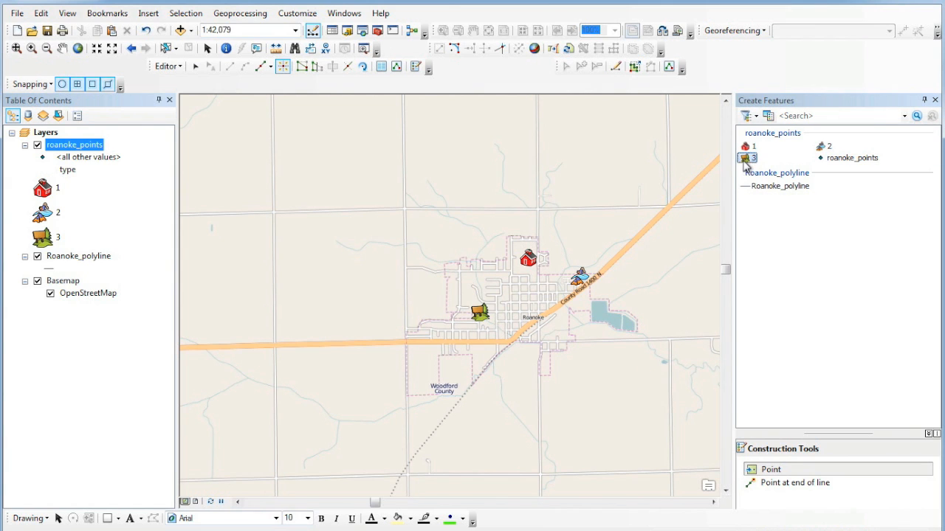
left_click(436, 282)
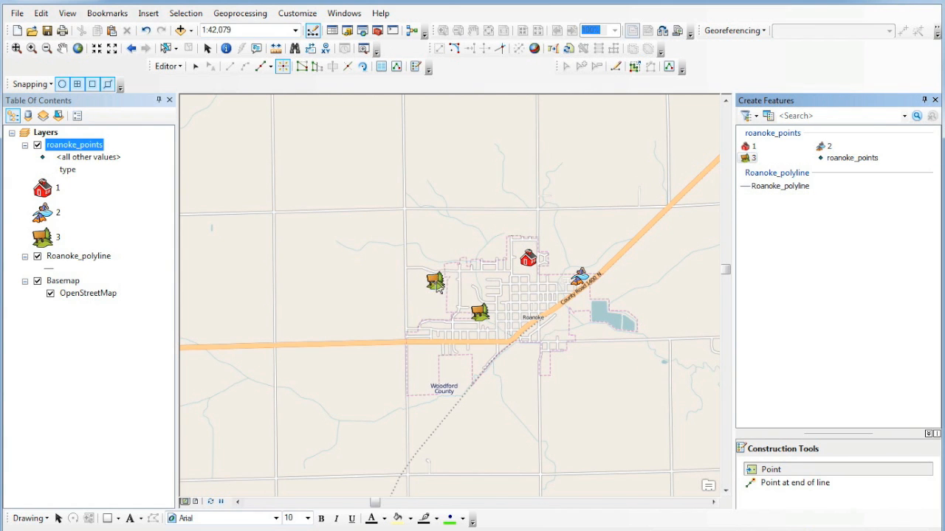
left_click(824, 147)
left_click(613, 318)
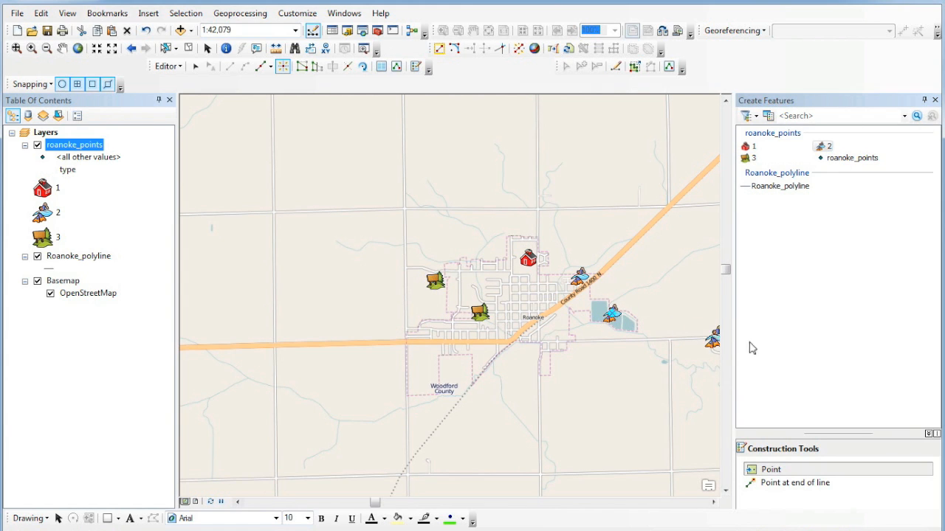
left_click(747, 147)
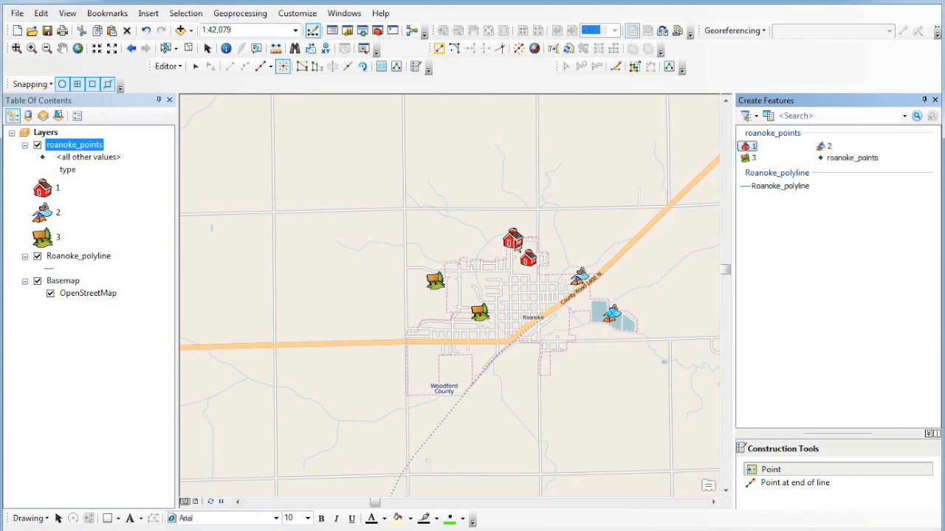
left_click(518, 247)
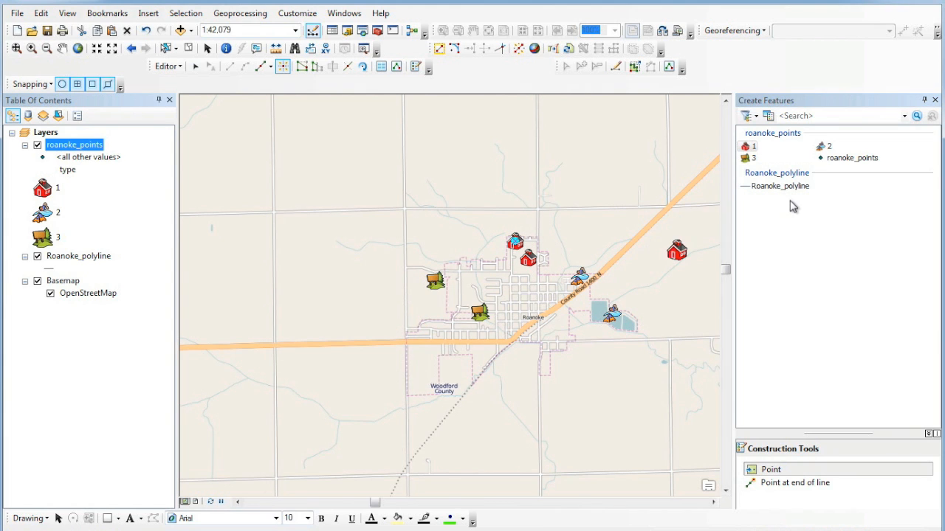
- Save the new point edits from the Editor menu
left_click(780, 186)
left_click(168, 66)
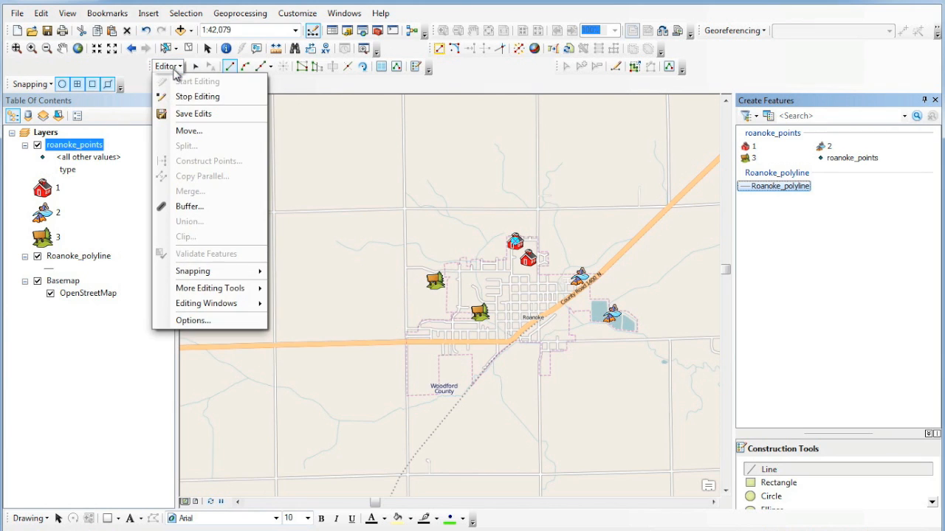
left_click(193, 113)
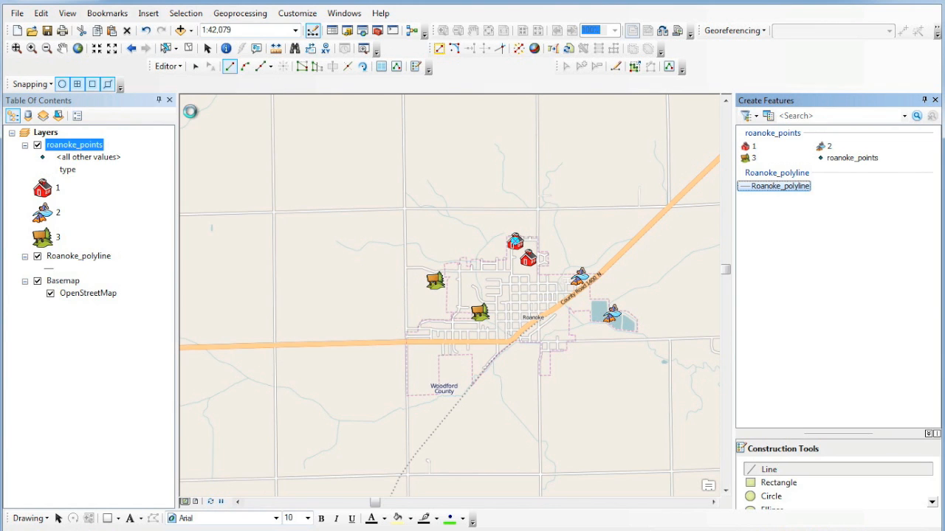
right_click(101, 260)
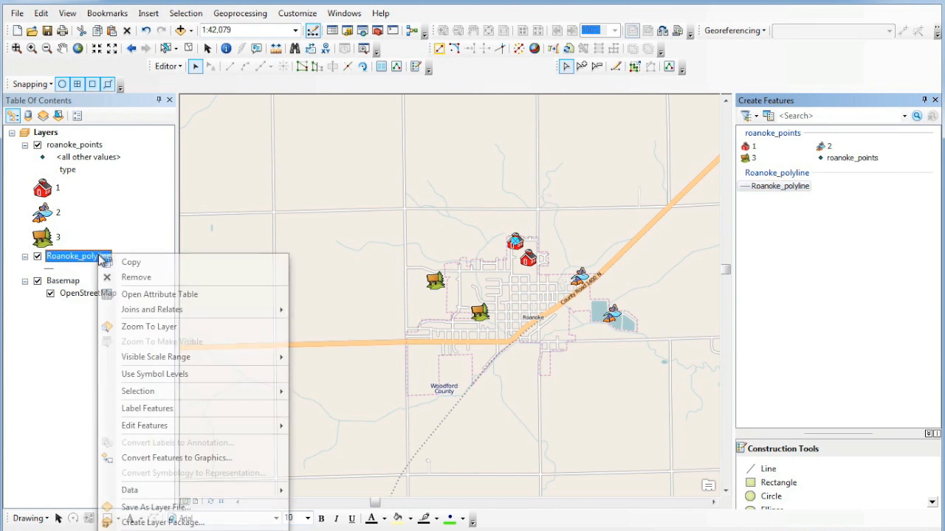
- Set Roanoke_polyline symbology to Unique values on the Type field and bring up Add Values
left_click(162, 530)
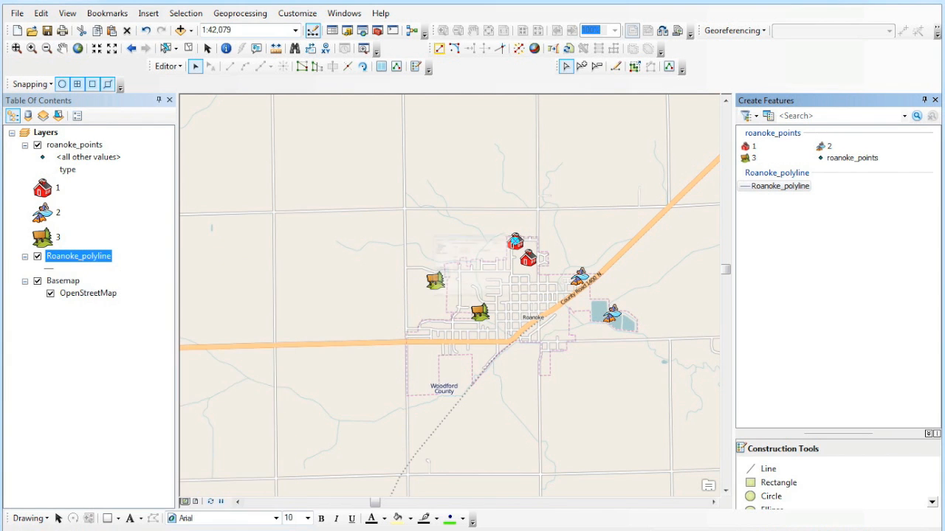
left_click(422, 191)
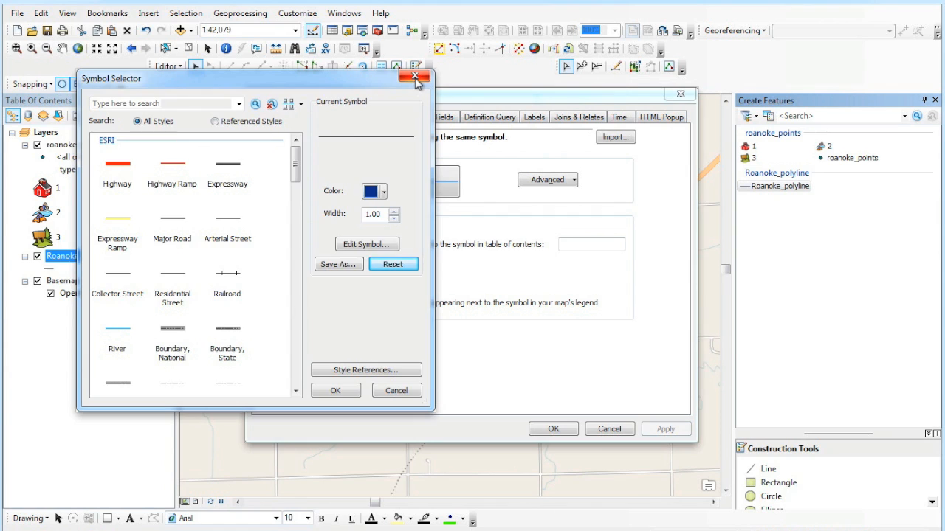
left_click(415, 80)
left_click(280, 164)
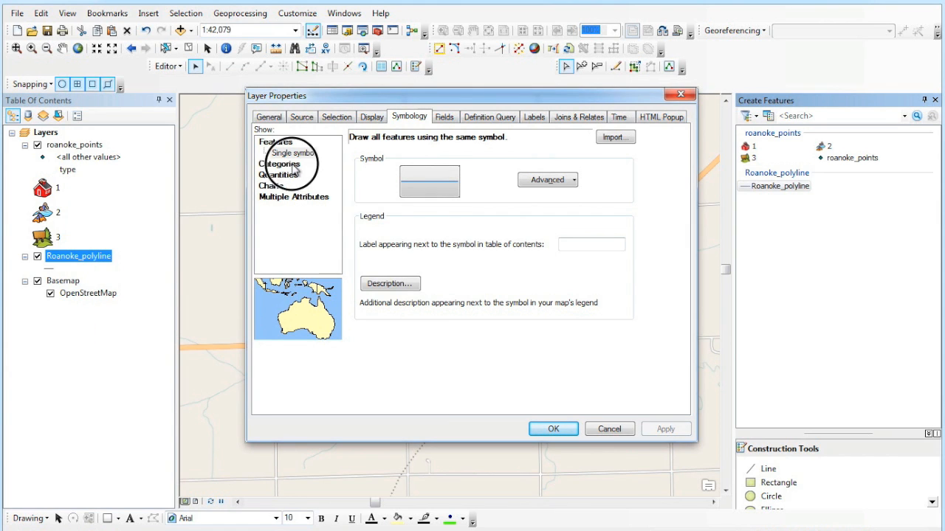
left_click(479, 166)
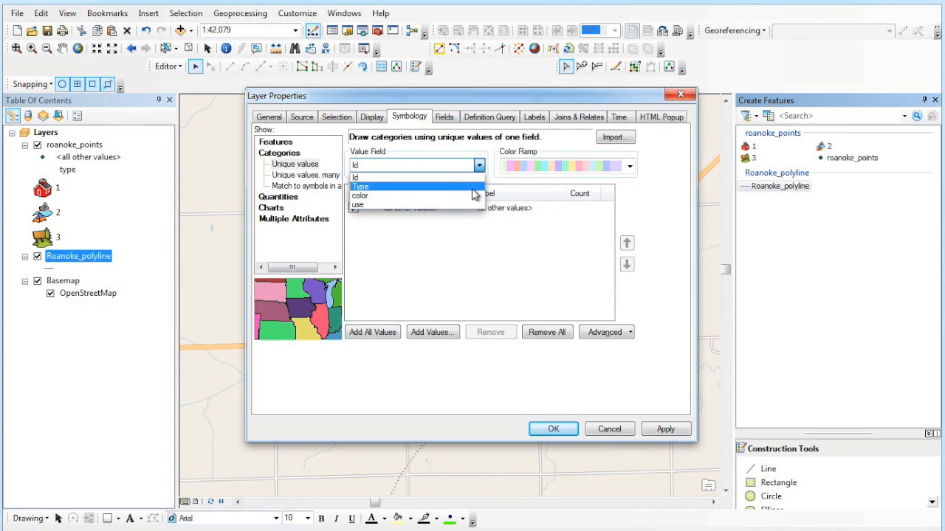
left_click(473, 188)
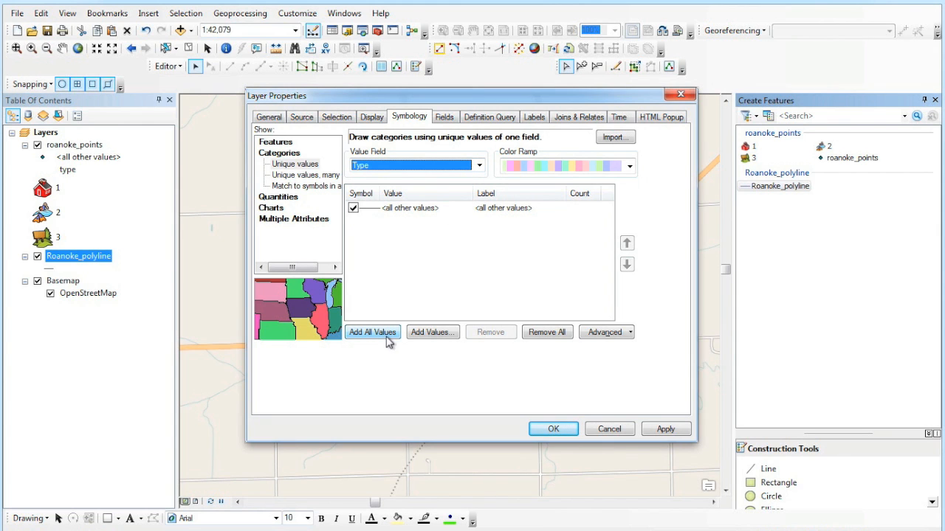
left_click(416, 336)
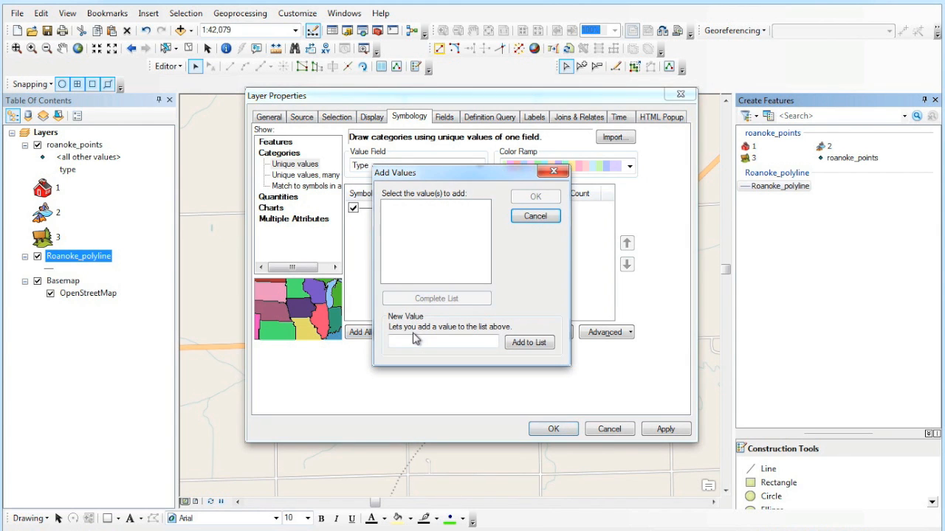
- Enter Trail, Road and Path as new value classes and confirm the list
left_click(413, 339)
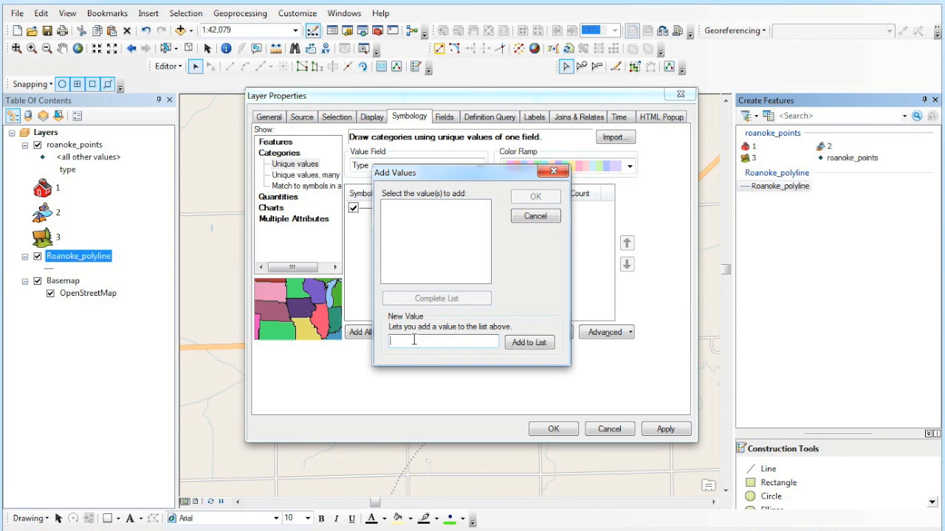
type("Trail")
left_click(526, 342)
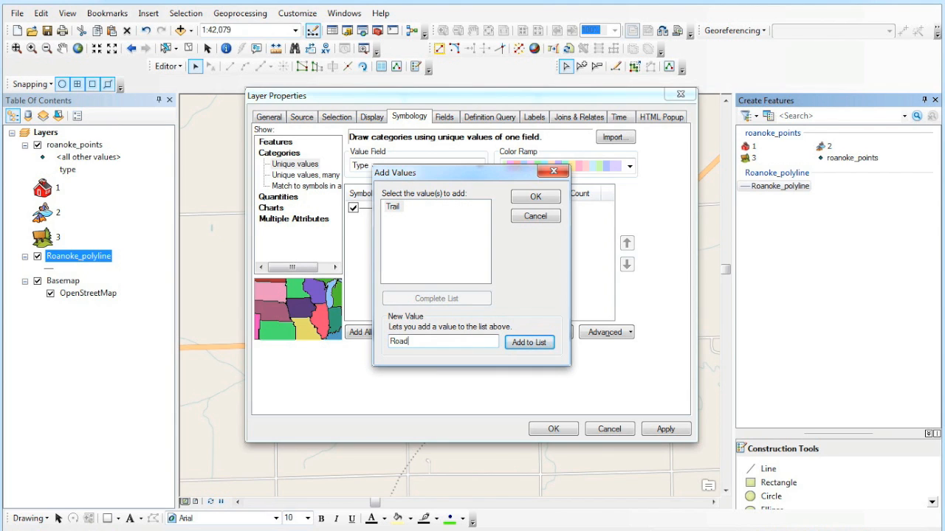
left_click(542, 343)
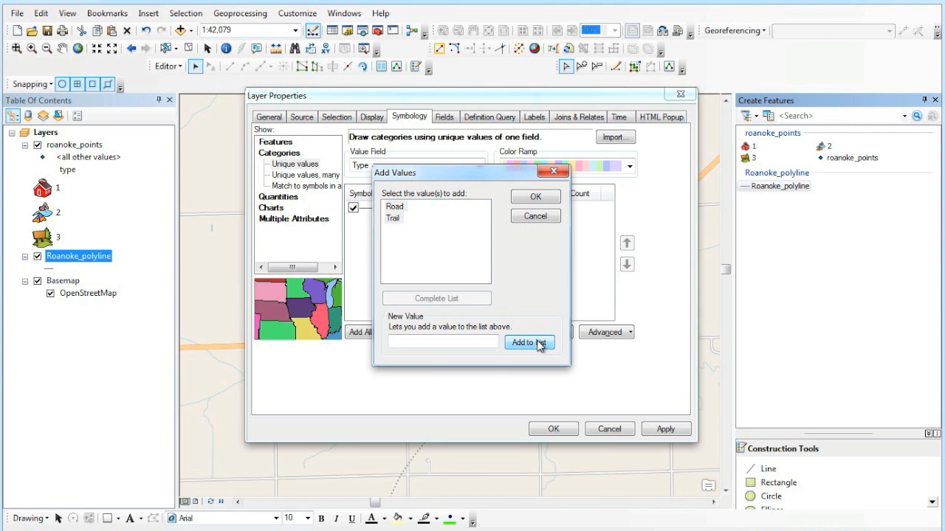
left_click(444, 338)
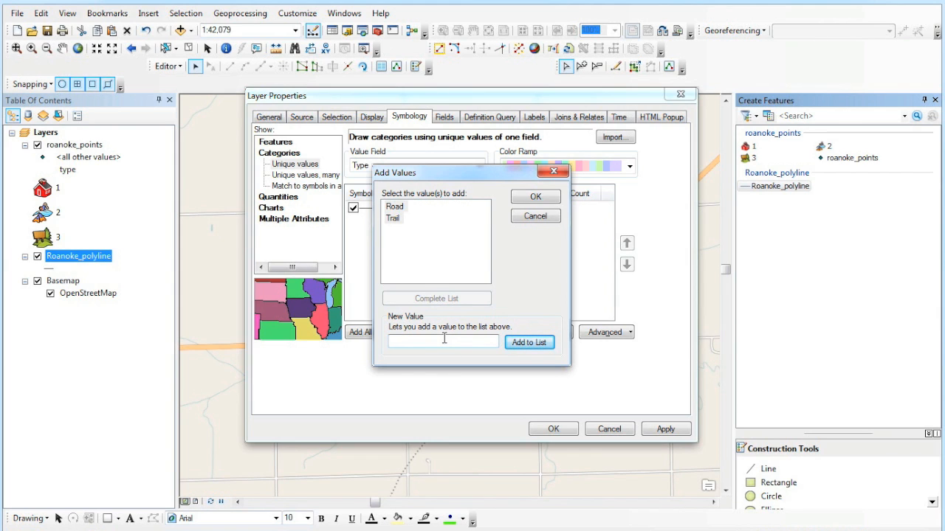
left_click(528, 344)
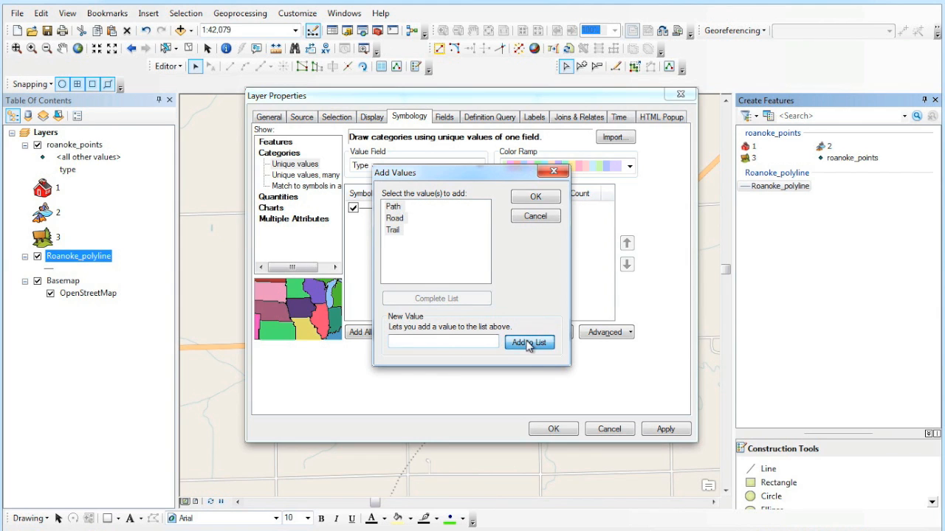
left_click(534, 199)
left_click(360, 233)
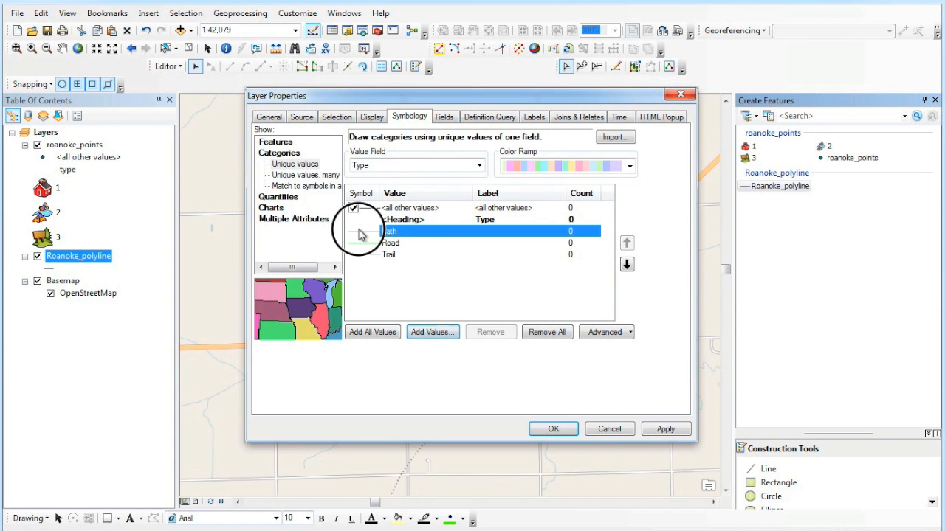
- Give Path a Boundary, Township line of width 2 and Road the red Highway symbol
double_click(360, 233)
left_click_drag(296, 169, 296, 187)
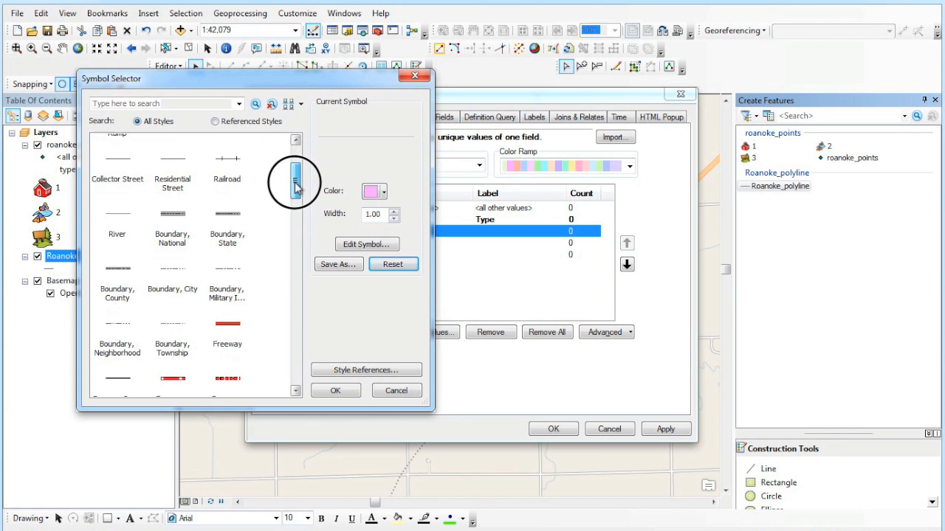
left_click(177, 325)
left_click(395, 212)
left_click(395, 212)
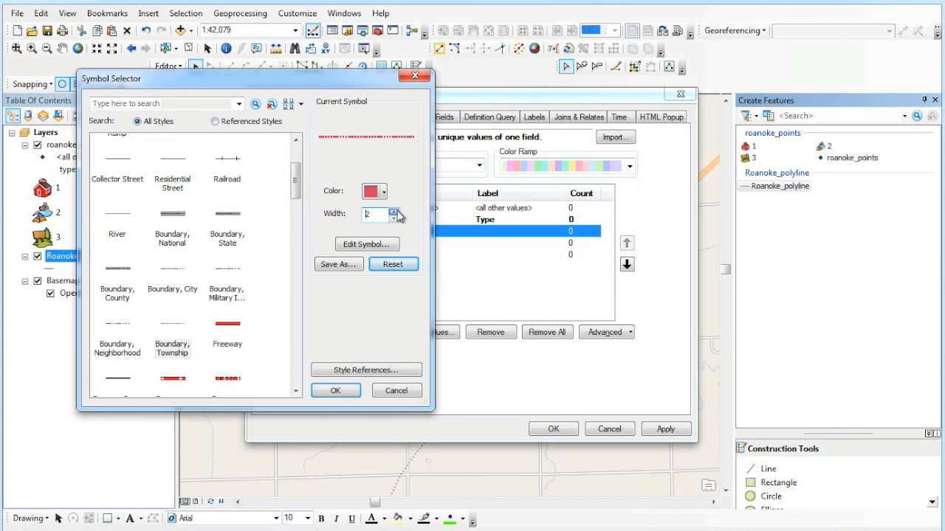
left_click(345, 392)
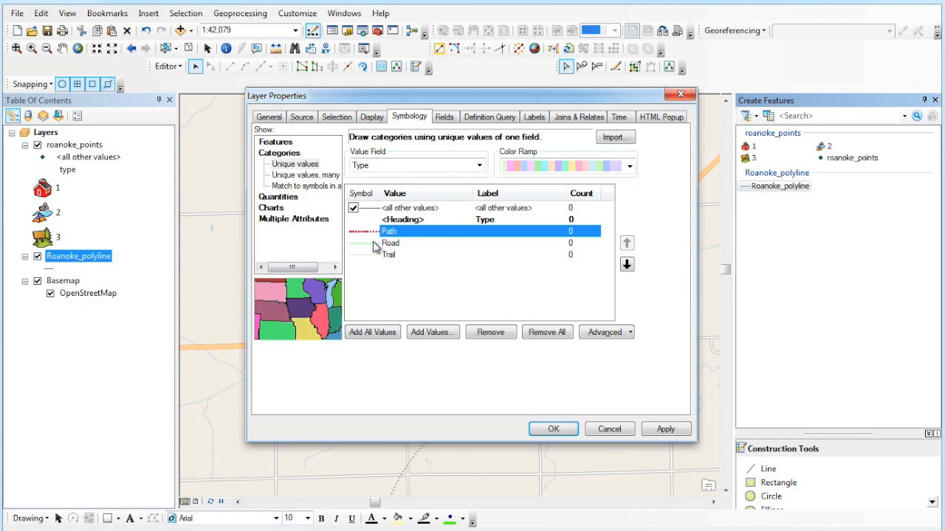
double_click(372, 244)
left_click(124, 169)
left_click(325, 391)
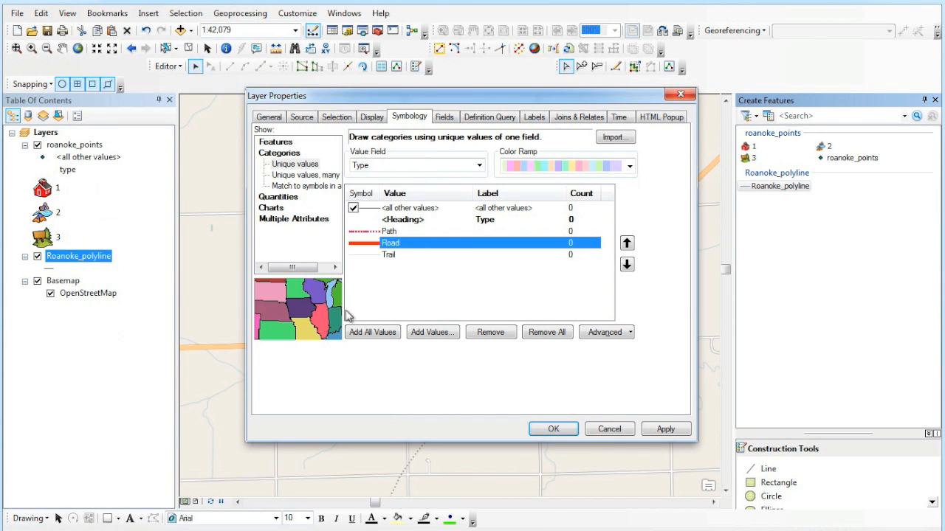
- Give Trail a New Road, Under Construction line of width 2, then apply and close
double_click(364, 257)
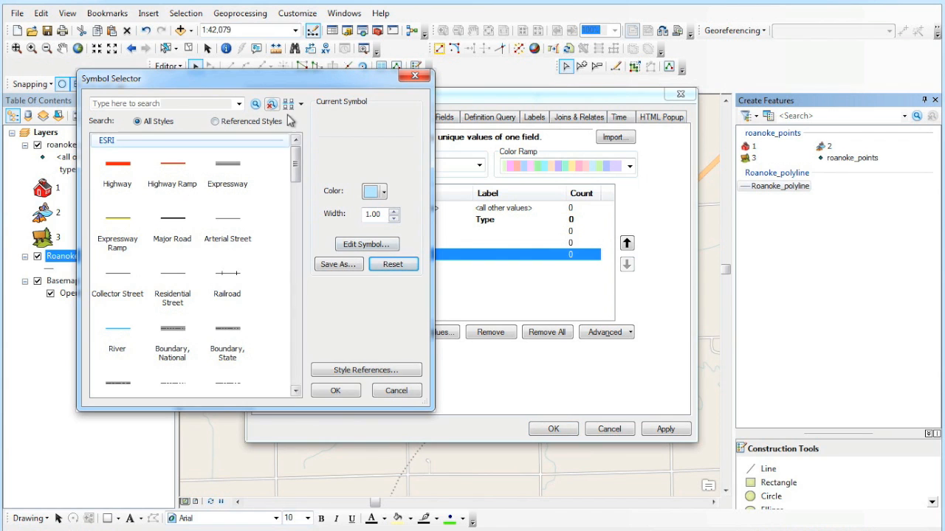
left_click_drag(296, 158, 303, 230)
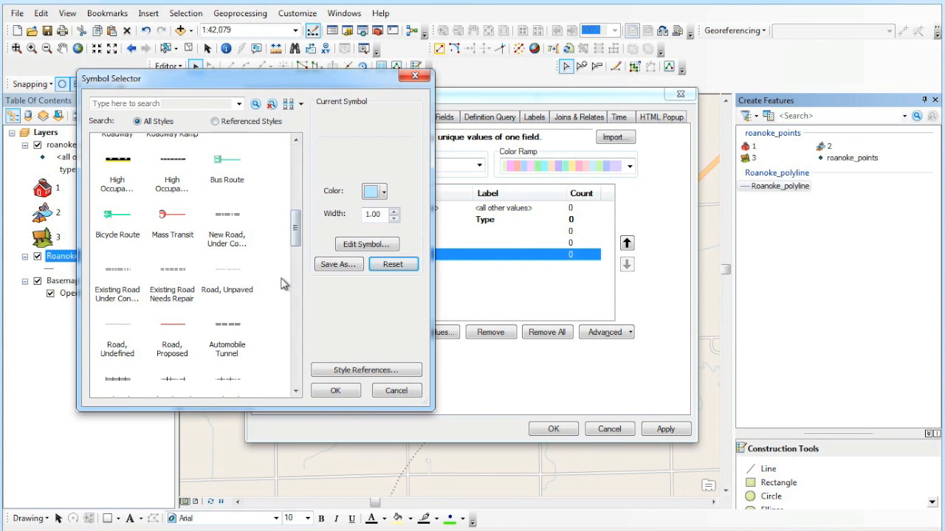
left_click(238, 223)
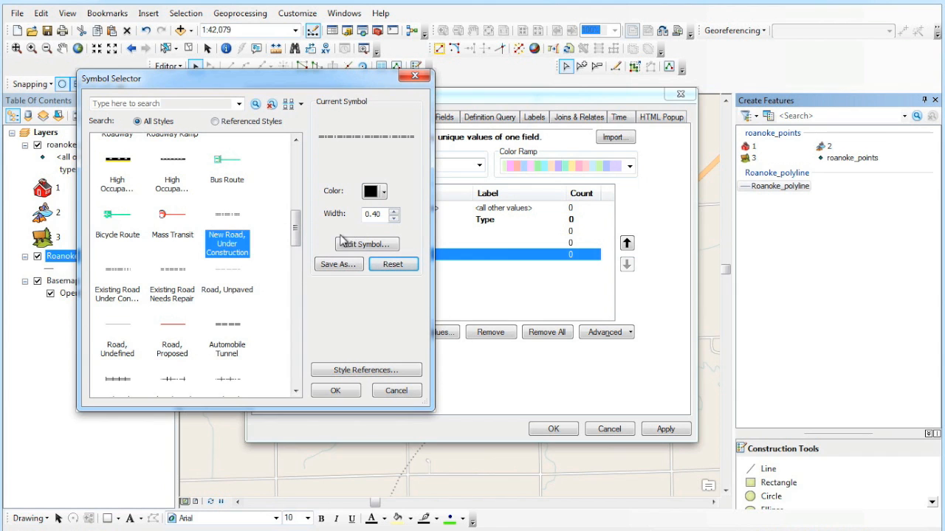
left_click(394, 212)
left_click(394, 212)
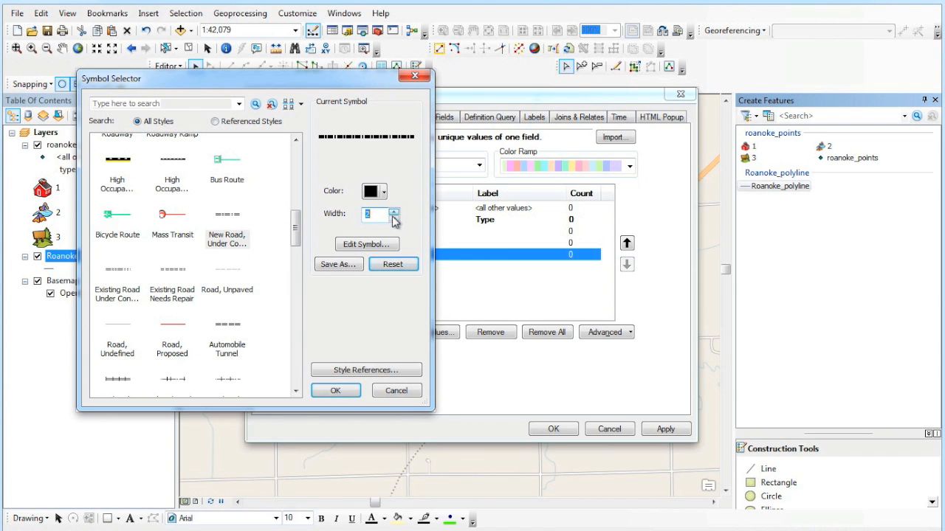
left_click(336, 391)
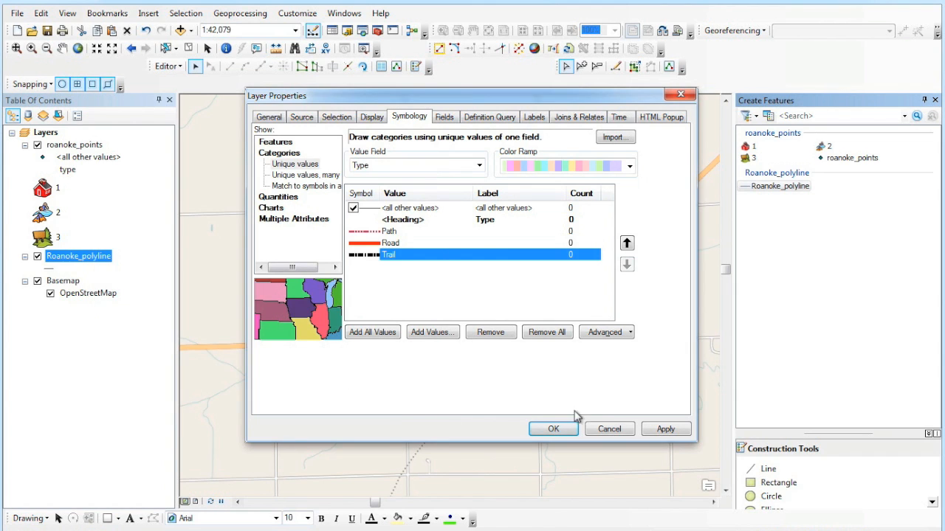
left_click(656, 432)
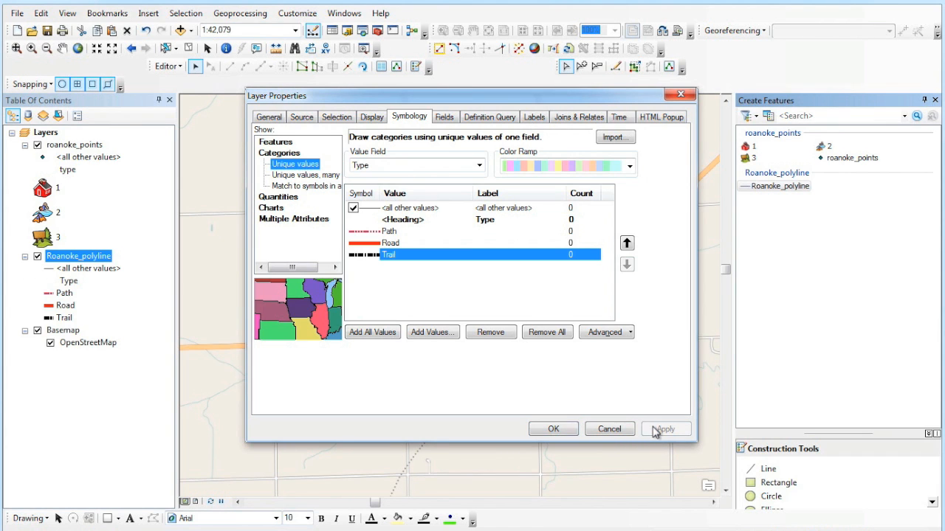
left_click(564, 430)
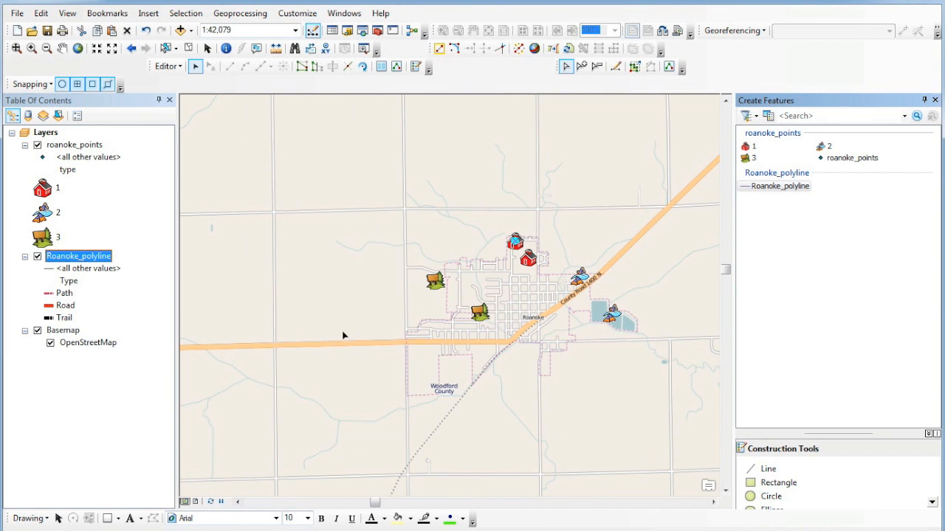
- Check the empty Roanoke_polyline attribute table and close it
right_click(83, 256)
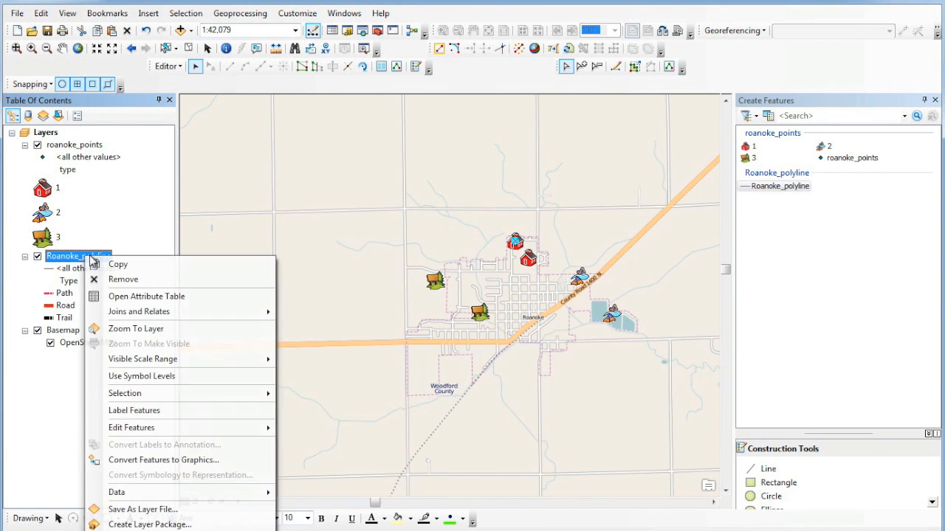
left_click(140, 297)
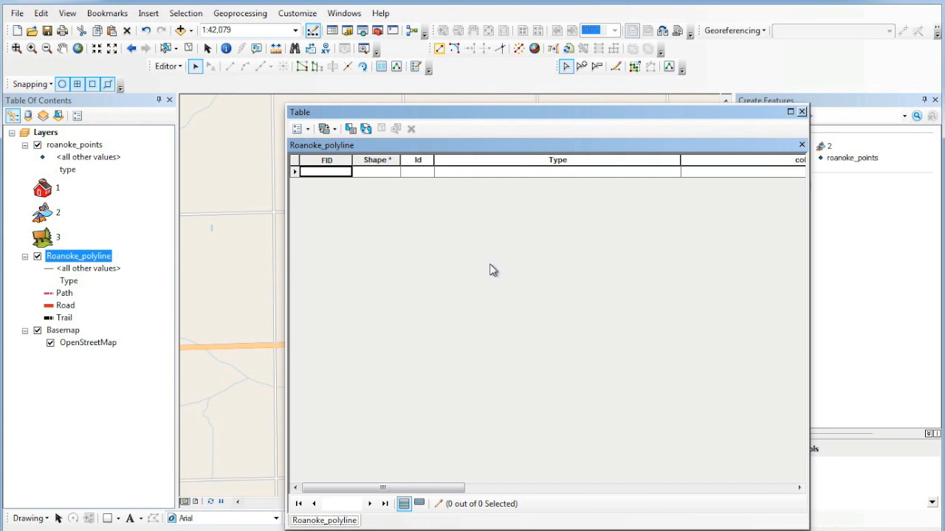
left_click(802, 112)
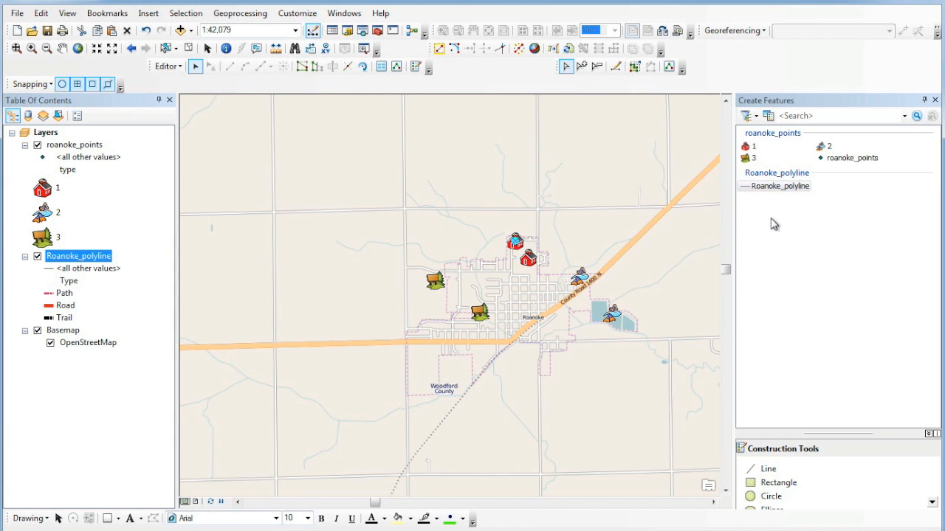
- Create Path, Road and Trail templates for Roanoke_polyline in Organize Feature Templates
left_click(768, 116)
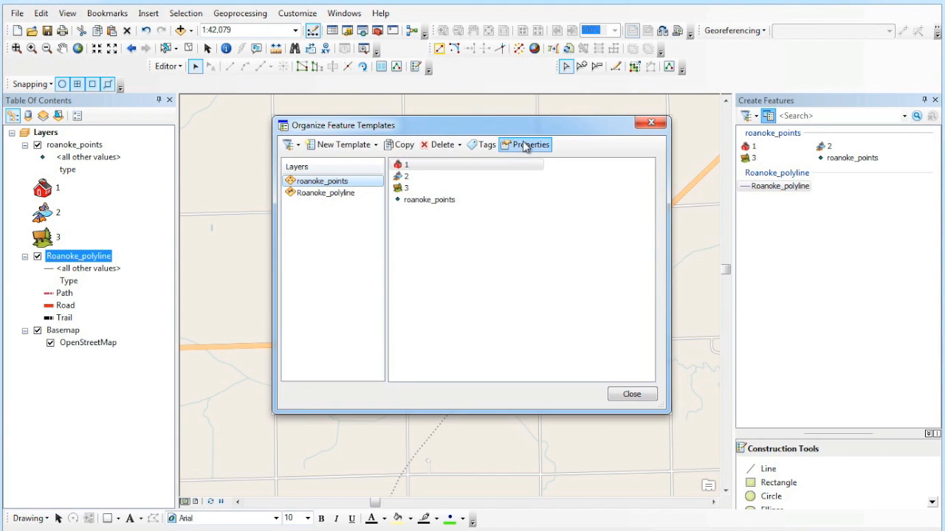
left_click(345, 195)
left_click(356, 145)
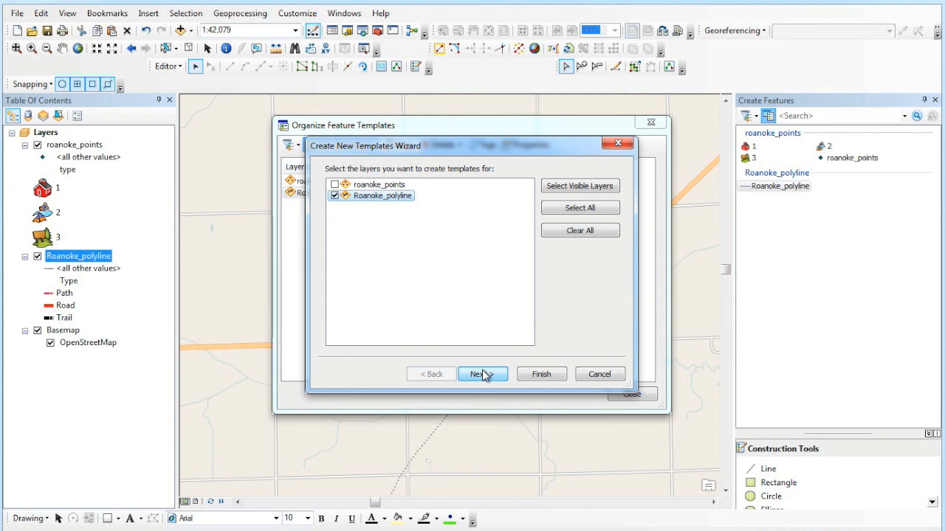
left_click(484, 374)
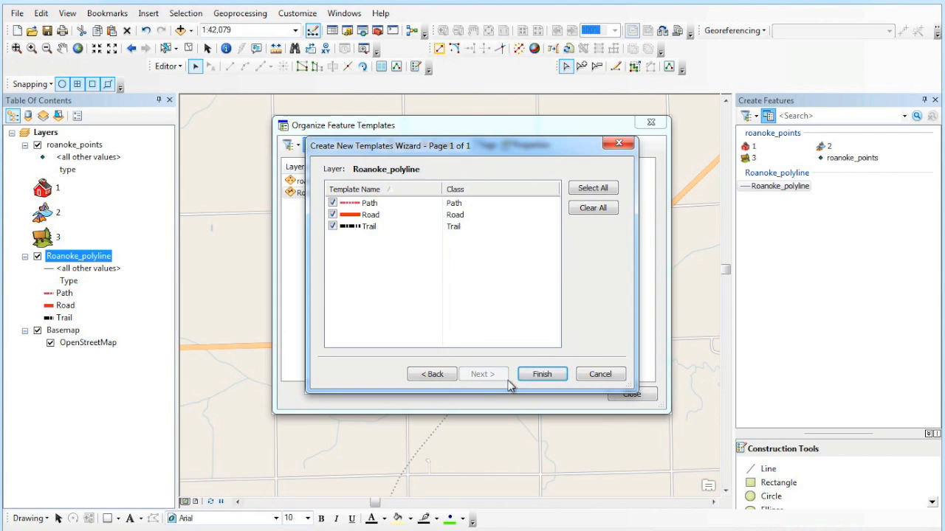
left_click(535, 375)
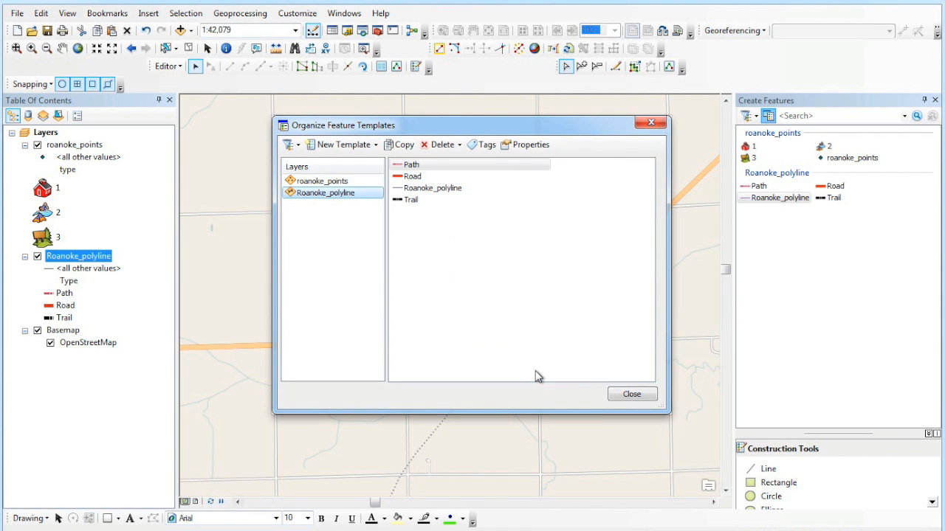
left_click(628, 397)
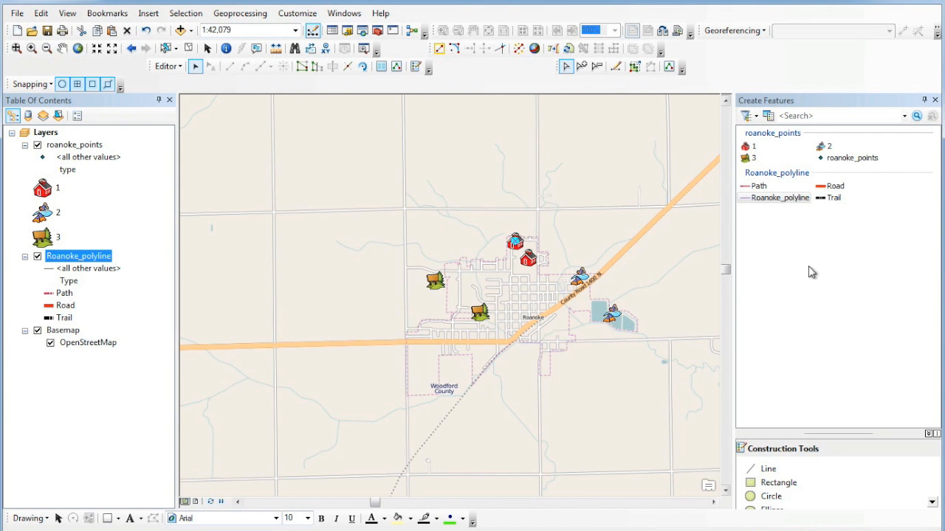
left_click(832, 199)
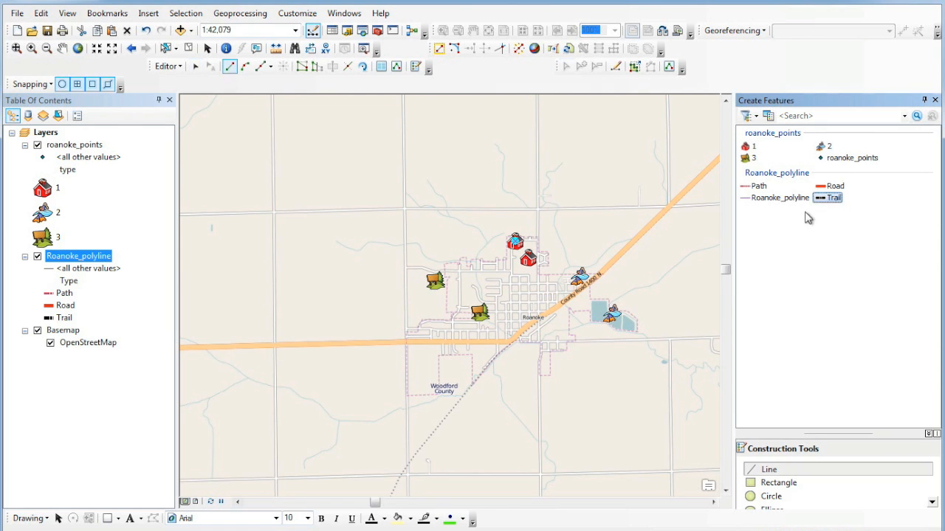
- Draw a Trail line north of town ending near the bird symbol
left_click(538, 234)
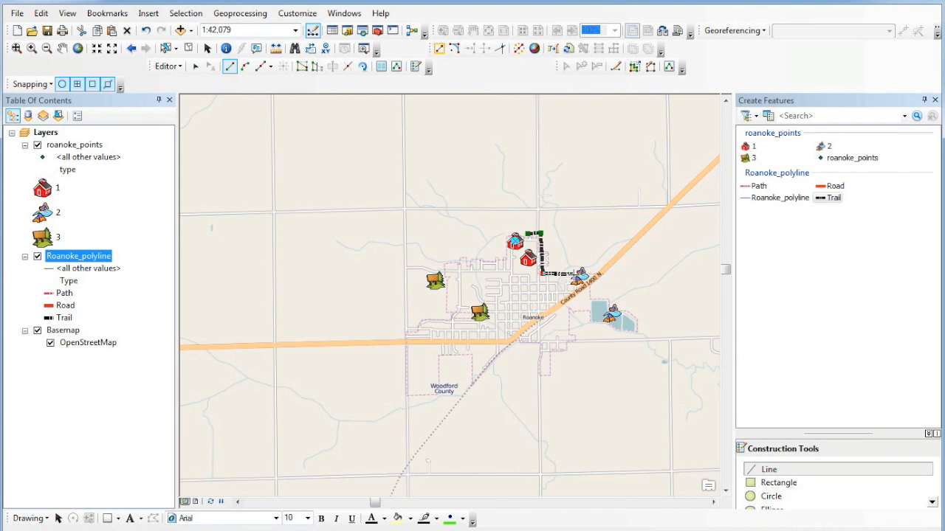
double_click(578, 274)
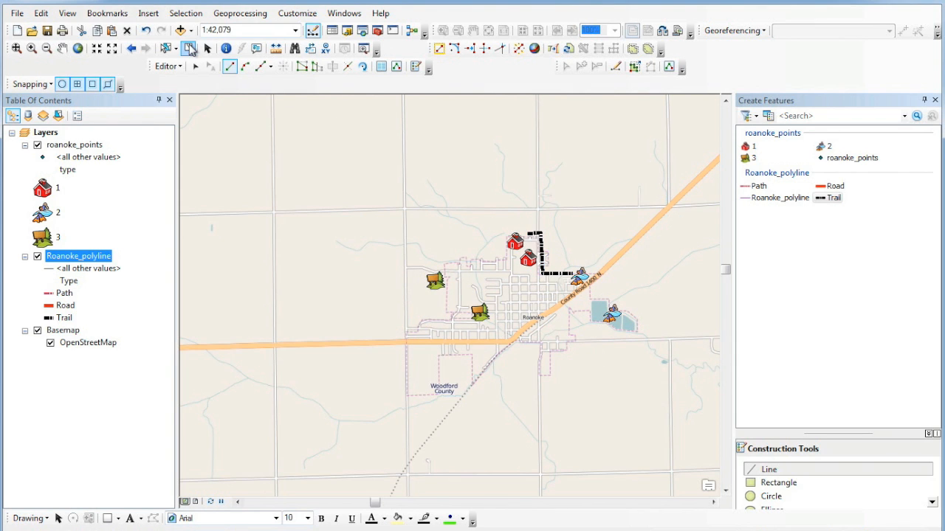
left_click(189, 47)
- Draw a Road line along the diagonal highway to its west end
left_click(833, 186)
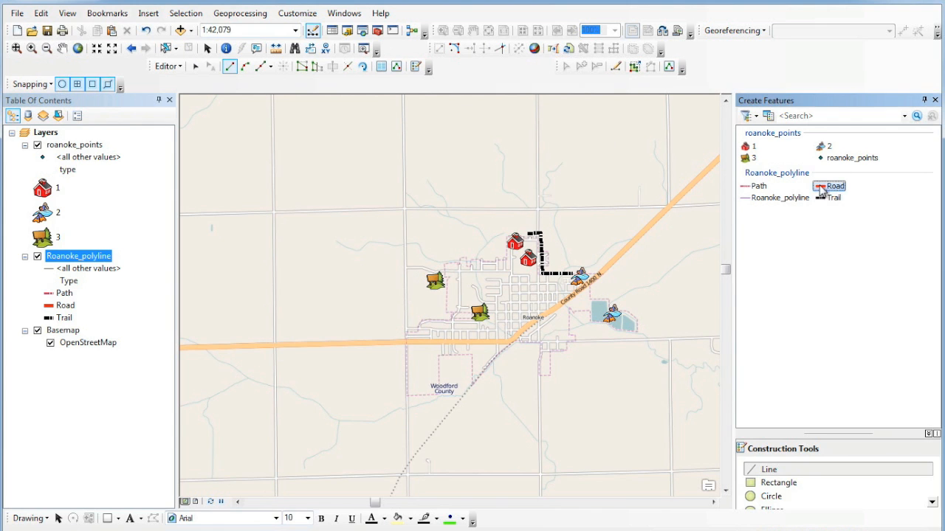
left_click(666, 207)
left_click(595, 278)
left_click(537, 317)
left_click(512, 338)
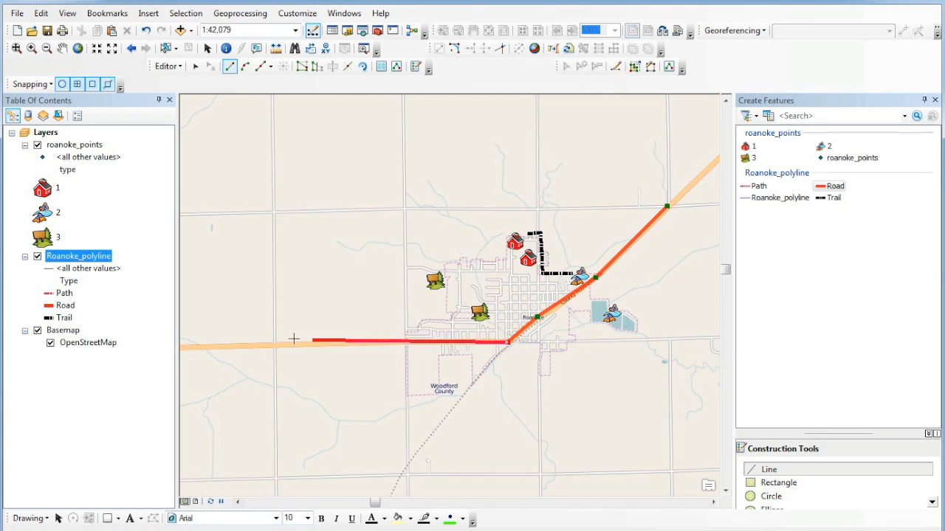
double_click(225, 345)
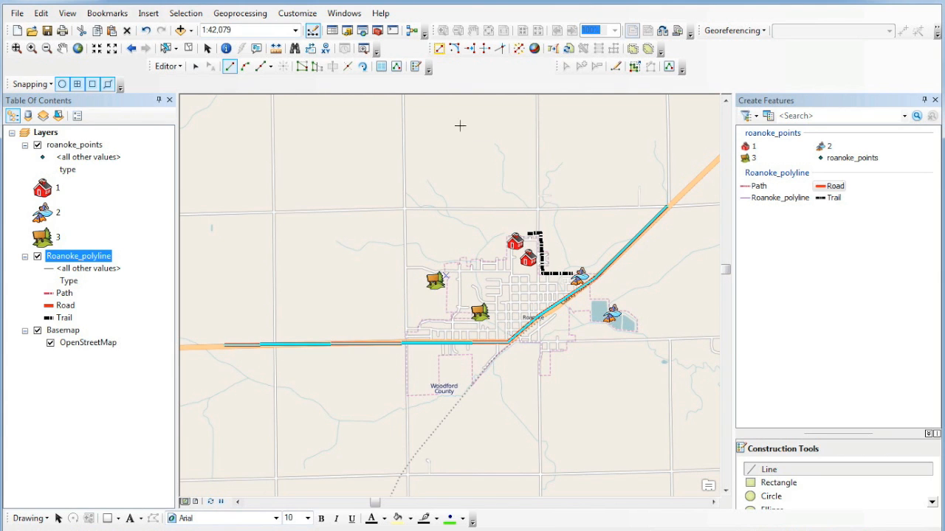
left_click(188, 48)
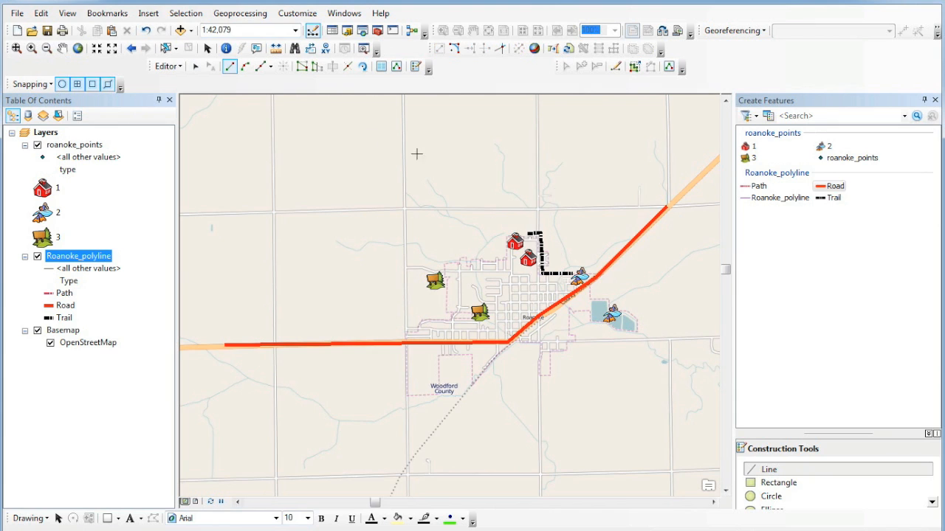
- Draw a Path line between the two tree symbols with one corner vertex
left_click(742, 189)
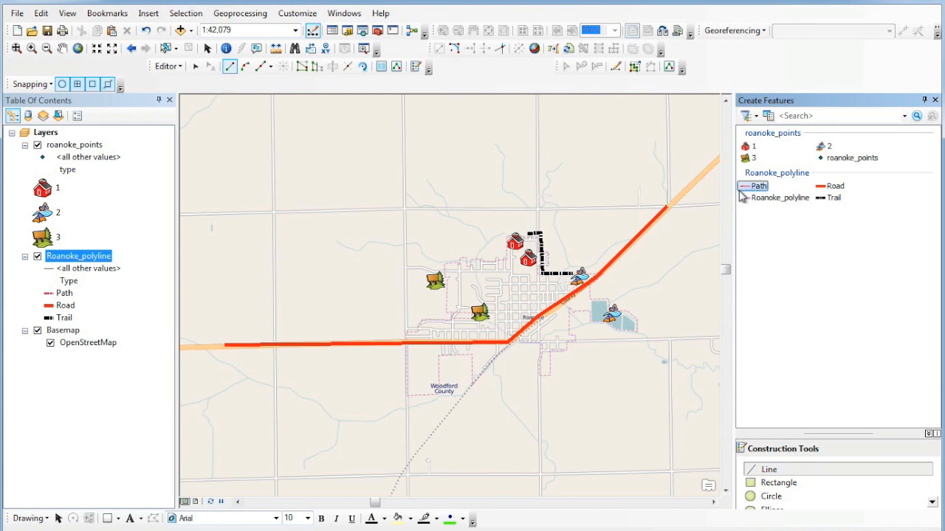
left_click(429, 287)
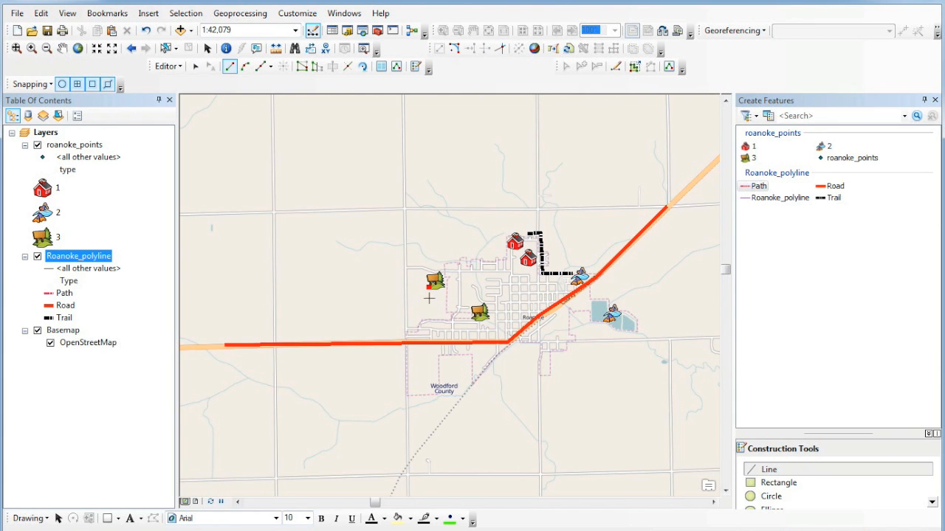
left_click(427, 319)
double_click(468, 318)
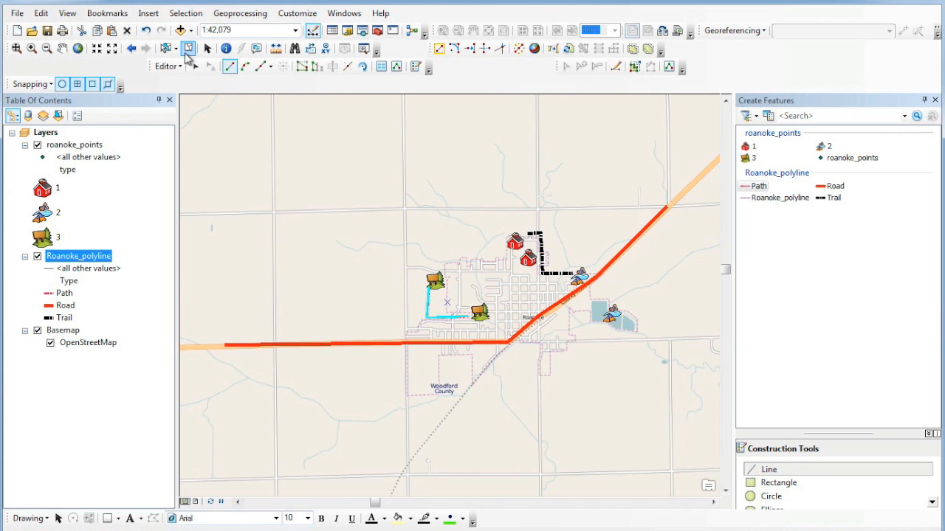
left_click(195, 67)
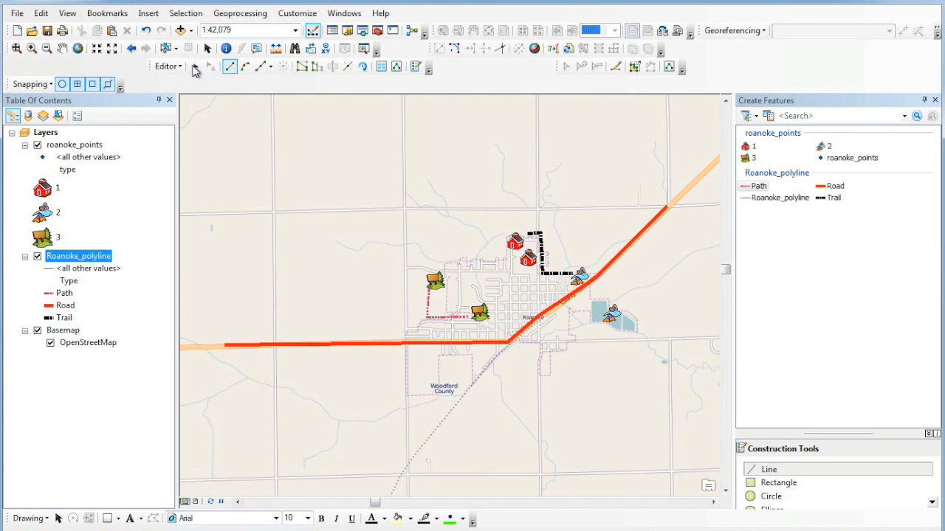
- Confirm the Roanoke_polyline table lists Trail, Road and Path records
right_click(86, 258)
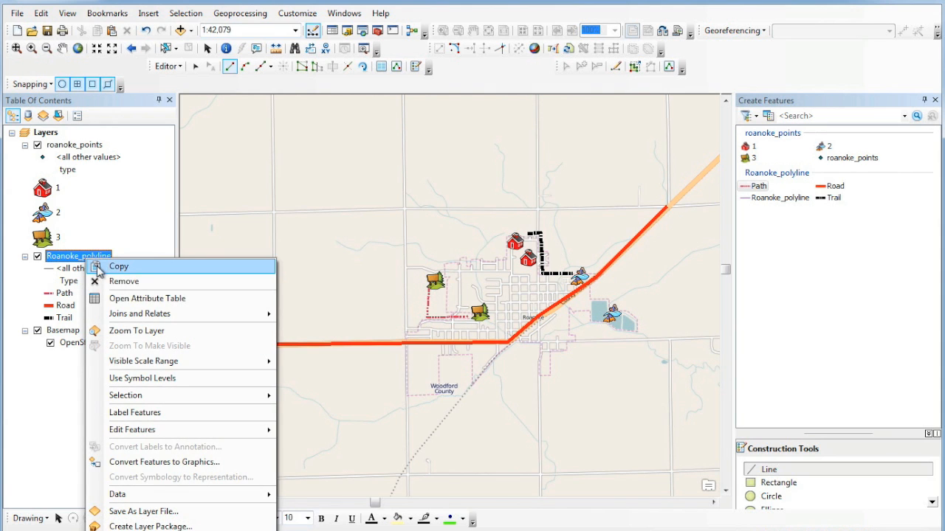
left_click(118, 299)
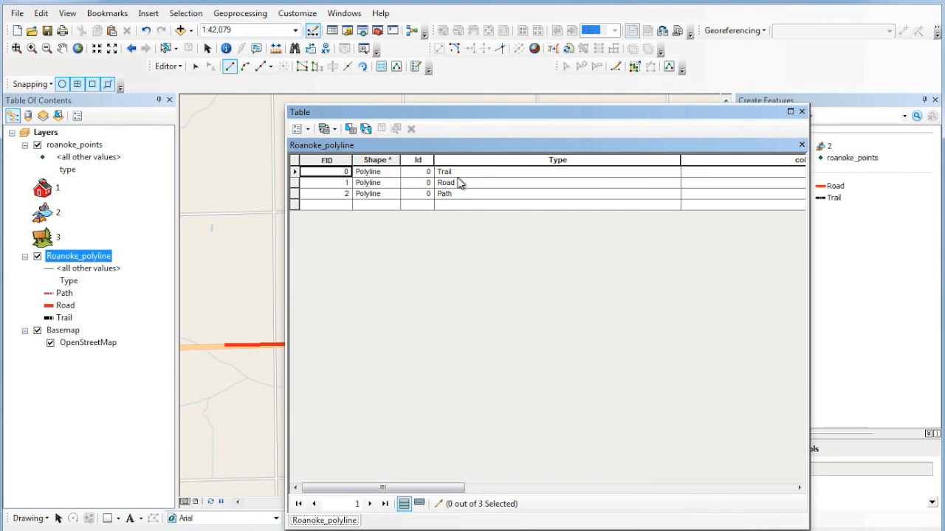
left_click_drag(453, 490, 438, 504)
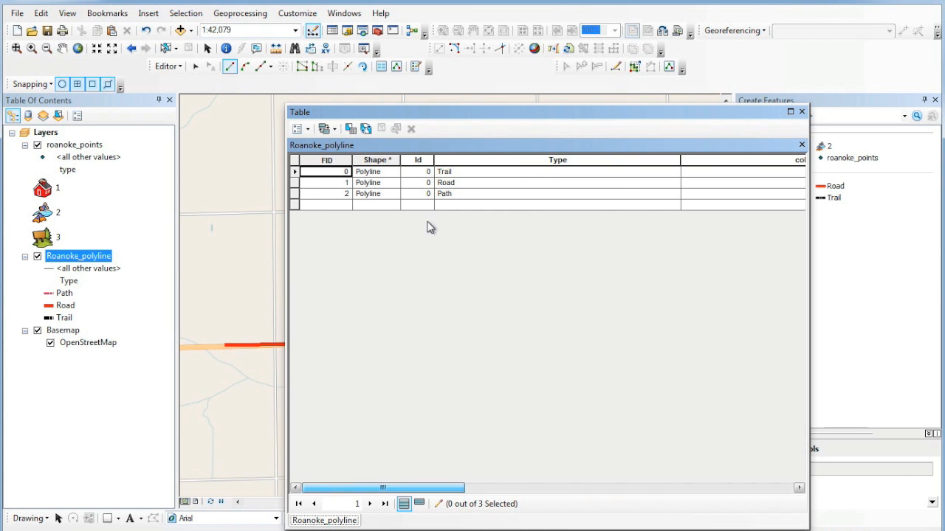
left_click(802, 112)
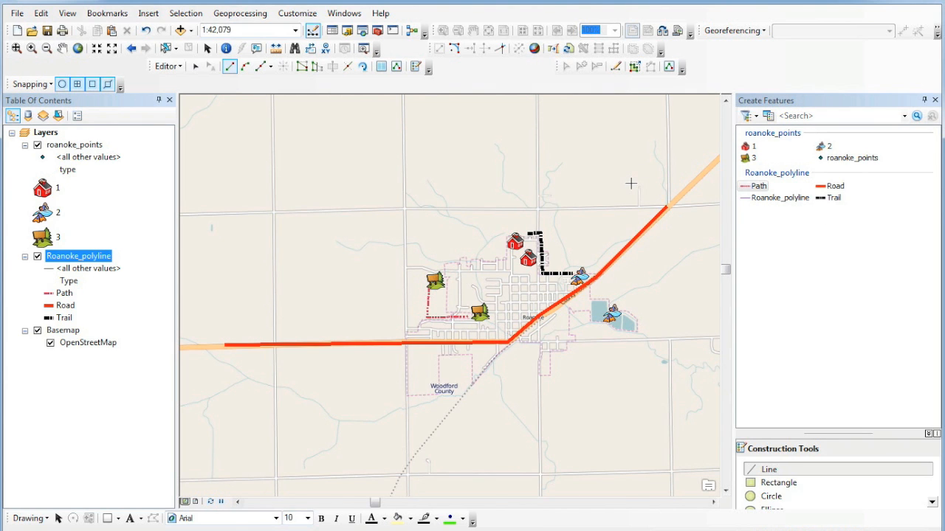
- Save the line edits and stop editing
left_click(169, 66)
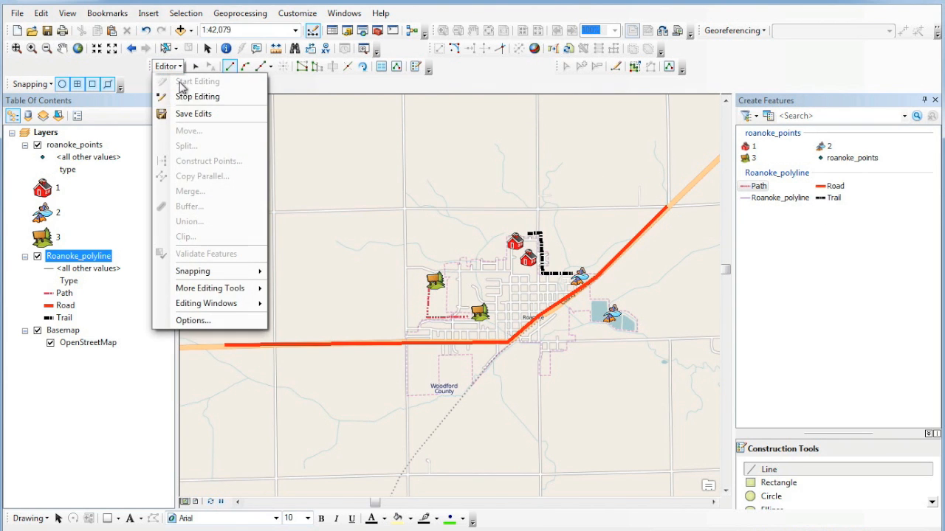
left_click(188, 113)
left_click(169, 67)
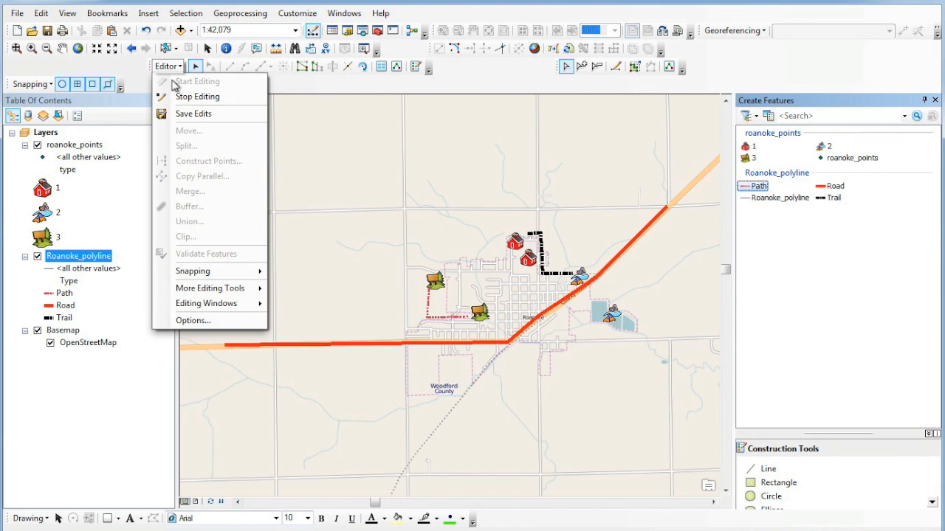
left_click(166, 93)
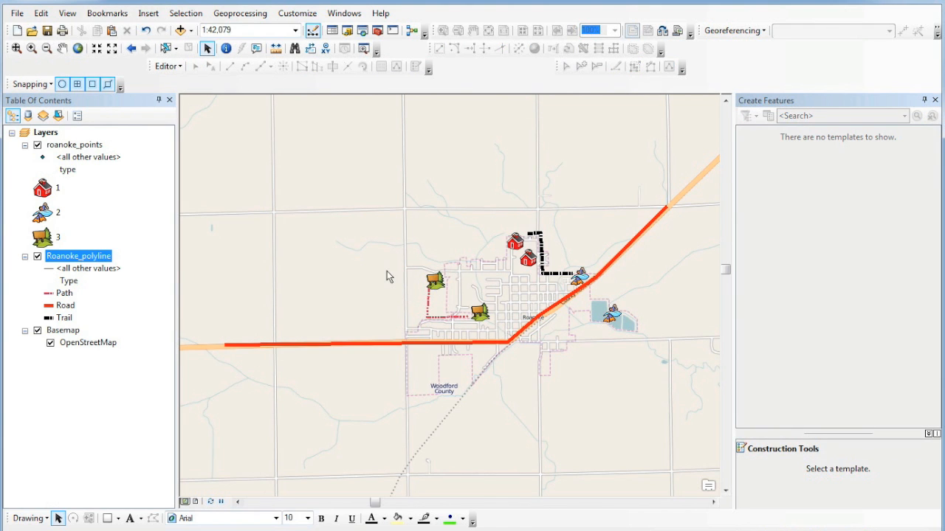